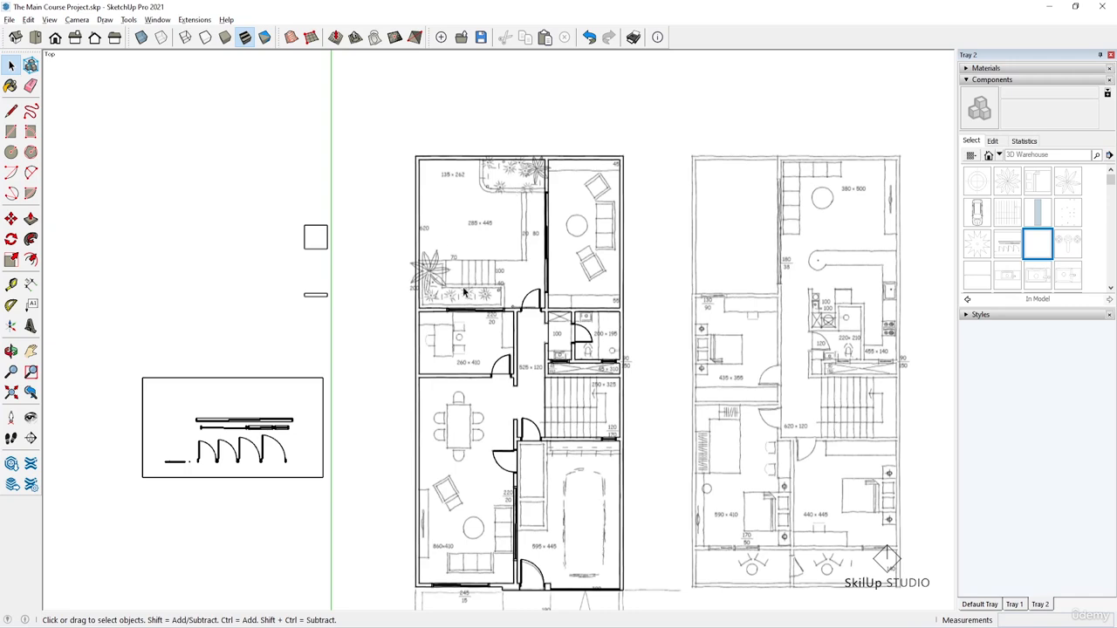
# Draw a 282 by 135 cm rectangle over the upper planter from the courtyard's top-right inner wall corner, and delete its face.
pyautogui.scroll(4, 460, 185)
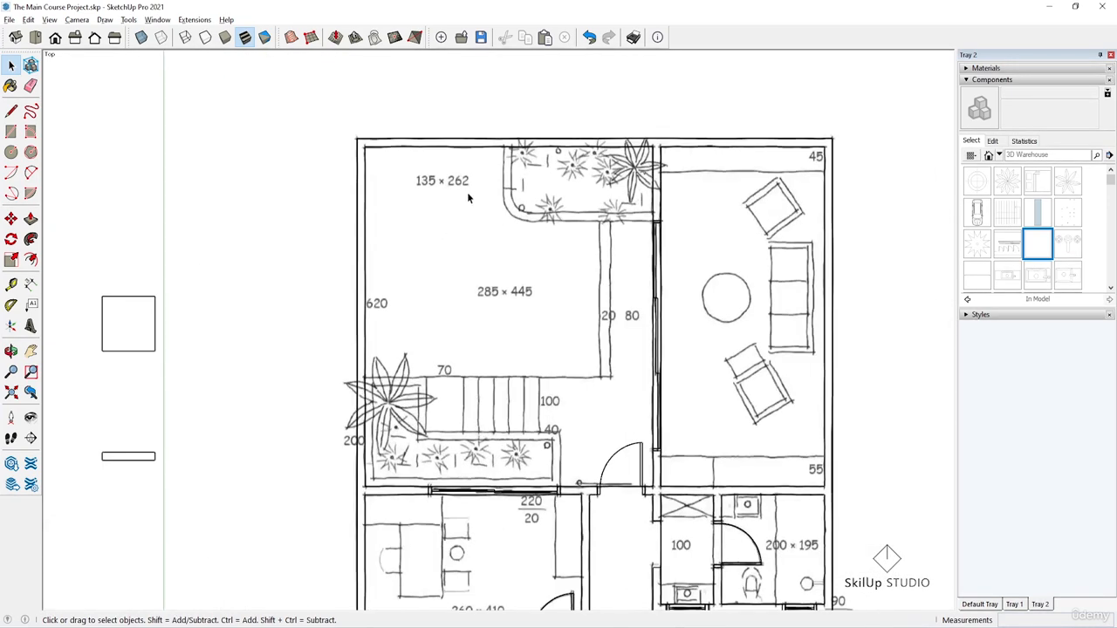
pyautogui.press('r')
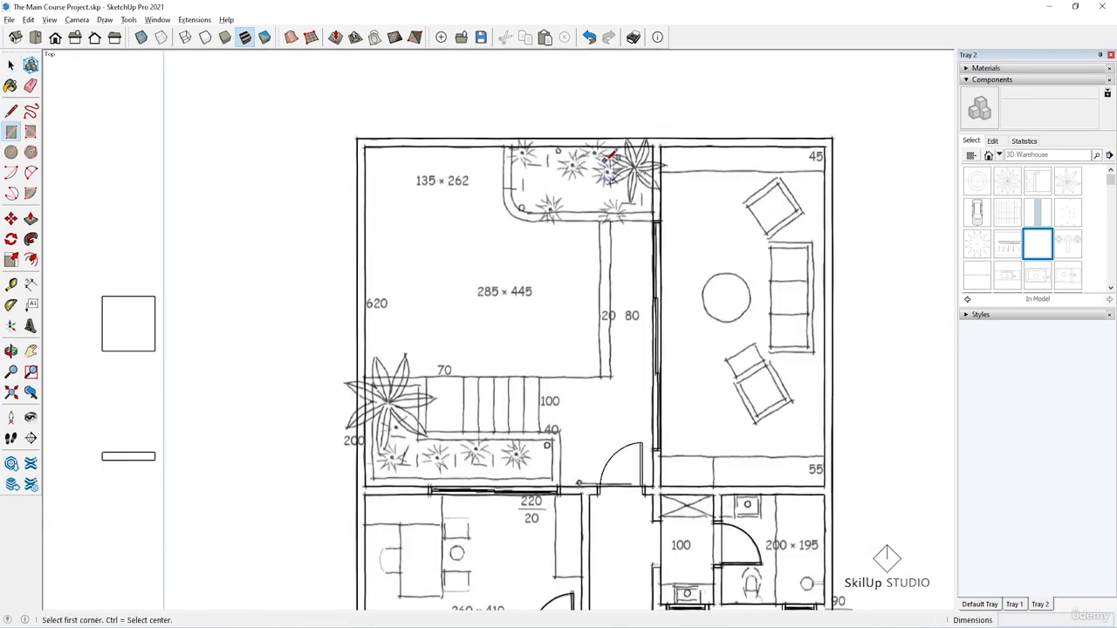
pyautogui.scroll(2, 607, 163)
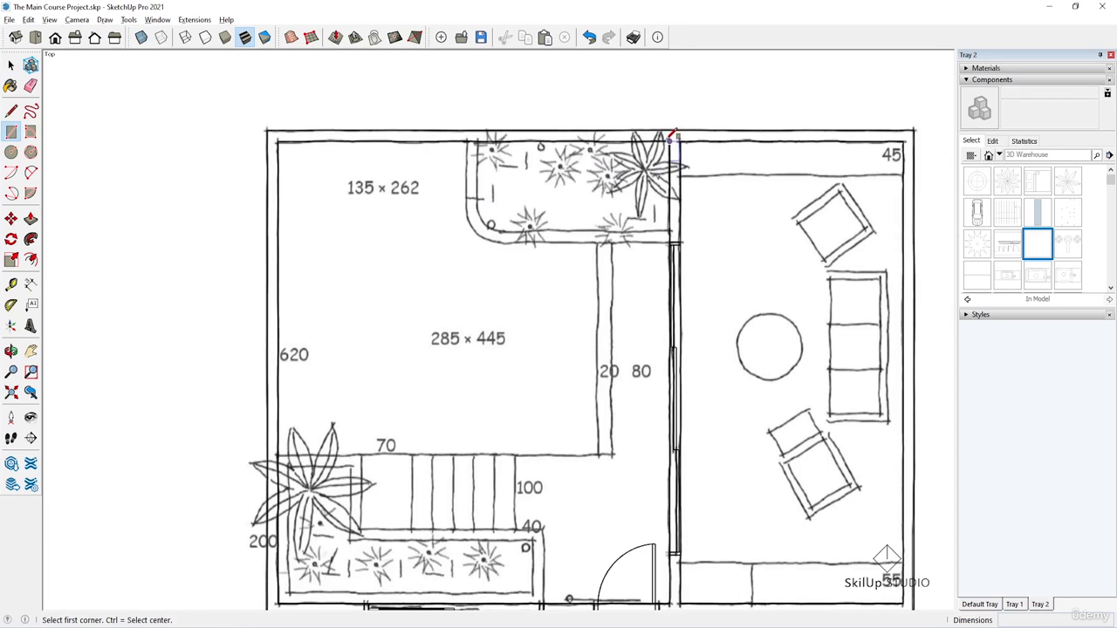
pyautogui.click(670, 140)
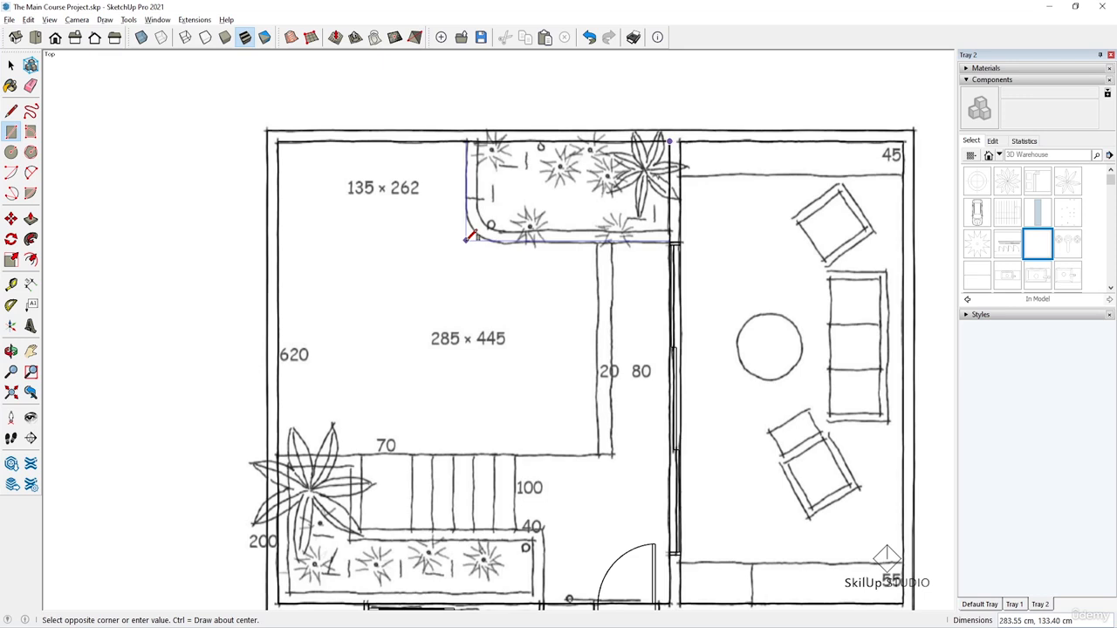
pyautogui.write('282,135')
pyautogui.press('Return')
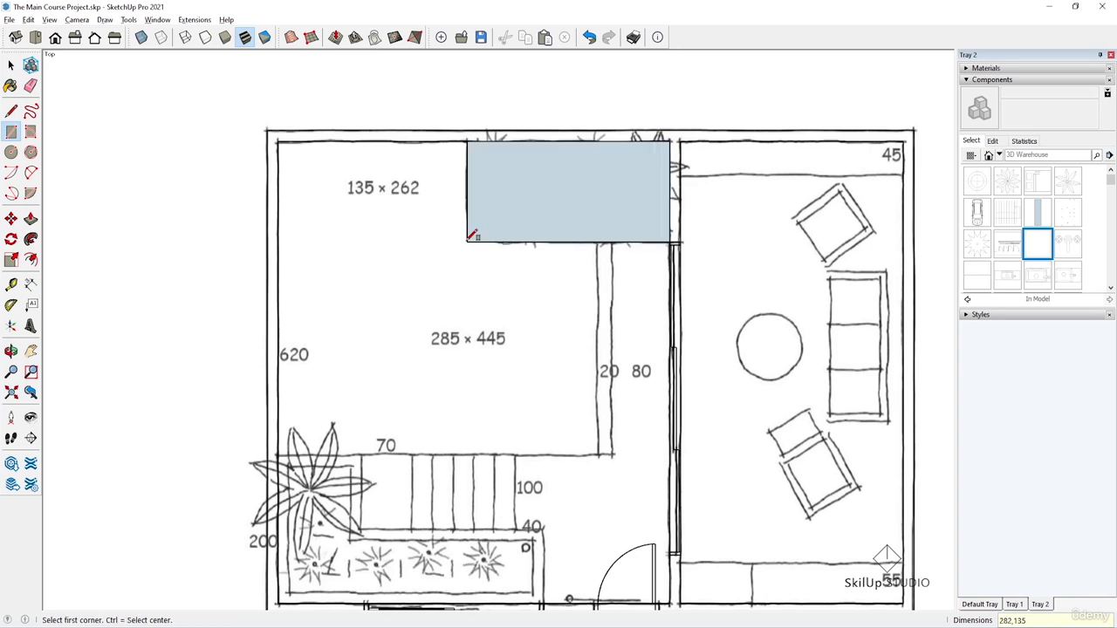
pyautogui.press('space')
pyautogui.click(515, 187)
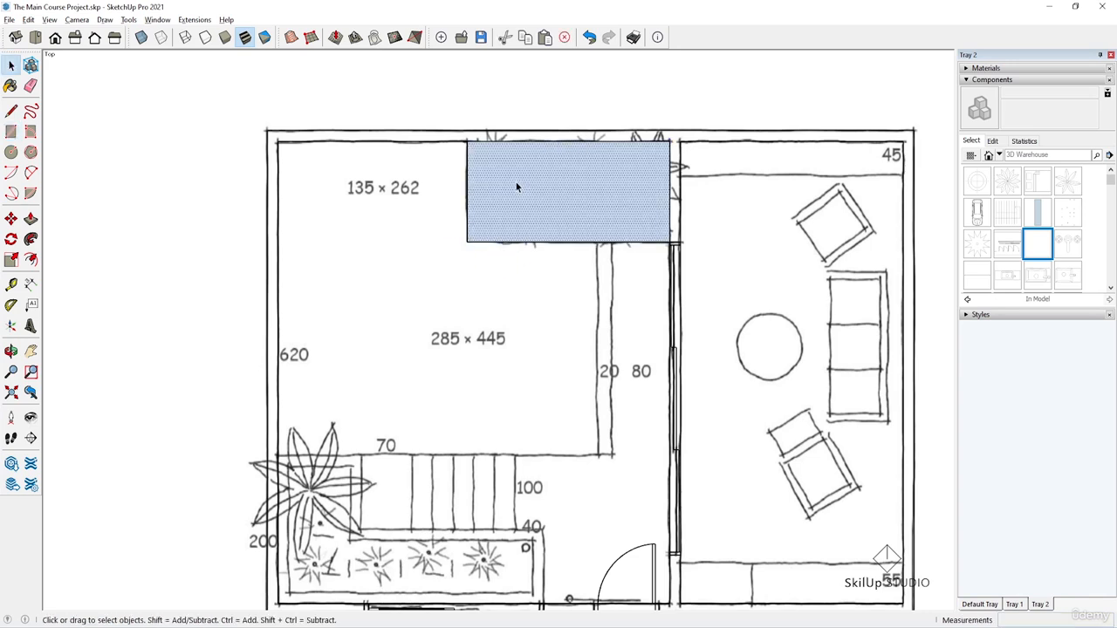
pyautogui.press('Delete')
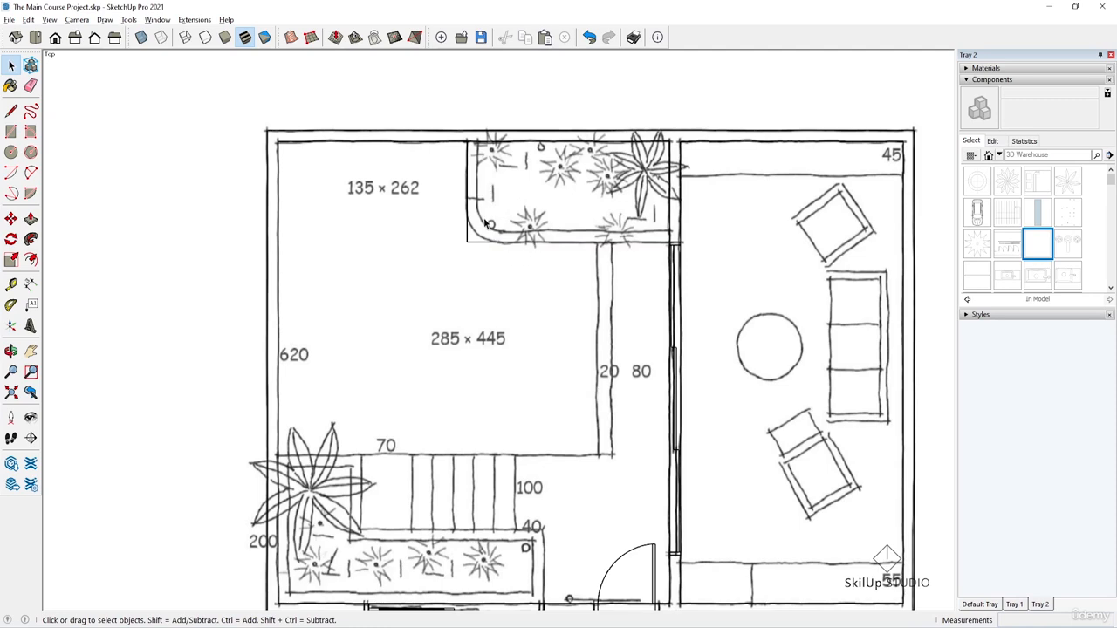
# Try to start a rounding arc 40 cm along the planter's lower edge from its free corner, clearing the regenerated face.
pyautogui.press('a')
pyautogui.scroll(4, 485, 220)
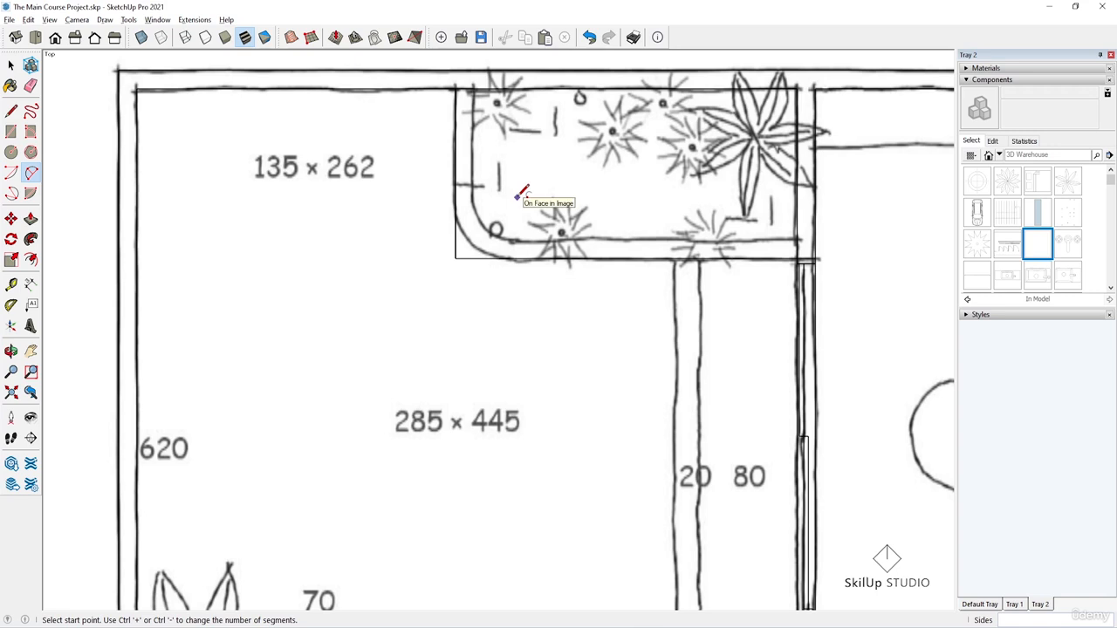
pyautogui.press('l')
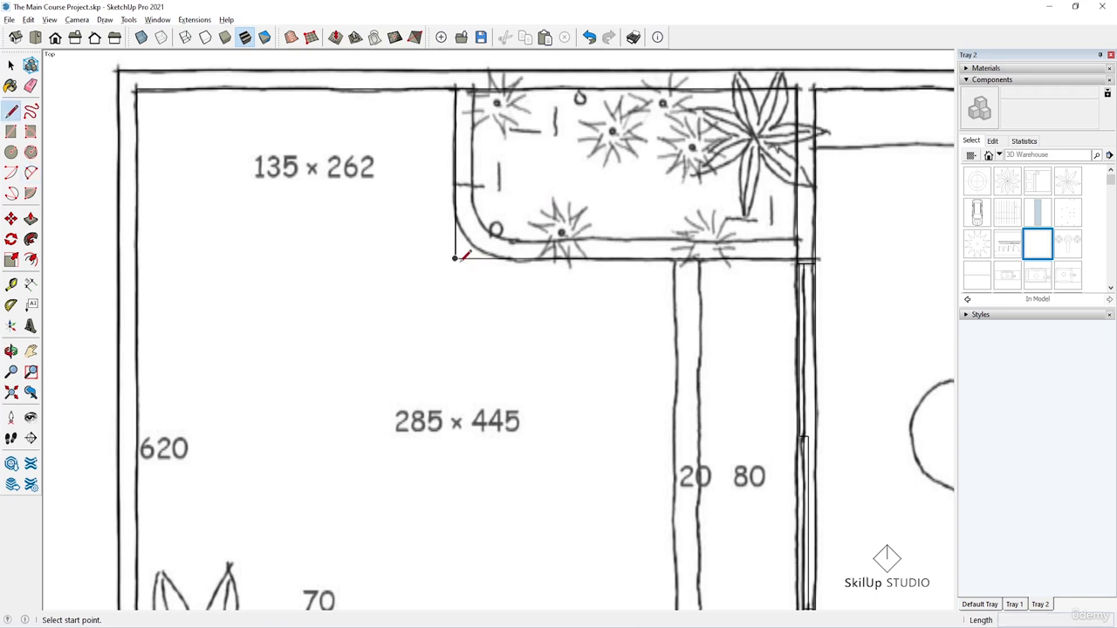
pyautogui.click(455, 257)
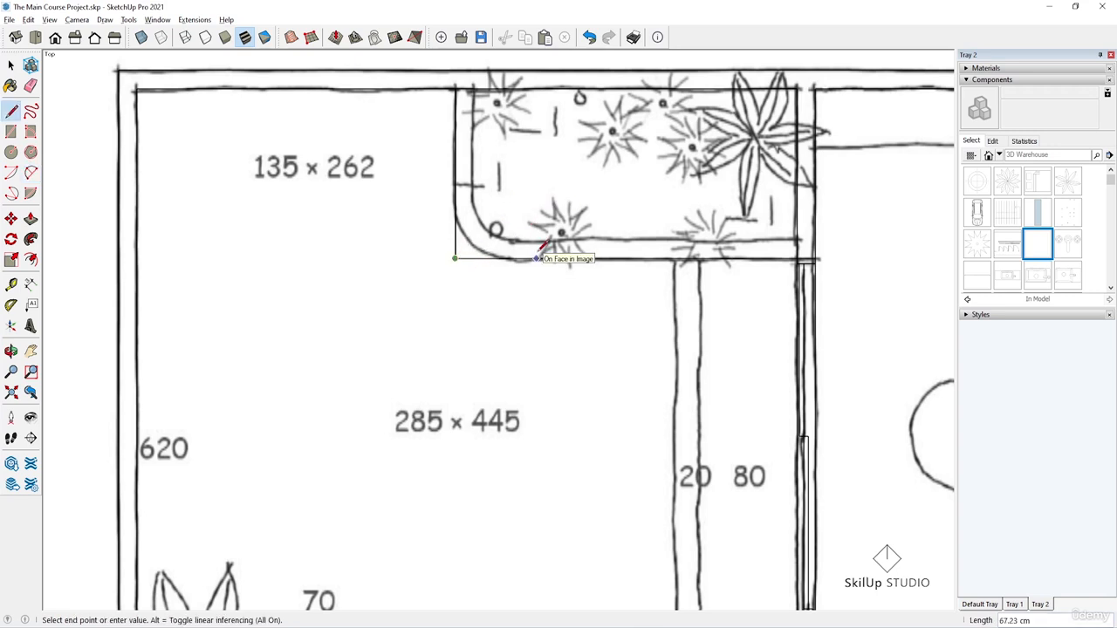
pyautogui.write('40')
pyautogui.press('Return')
pyautogui.press('space')
pyautogui.click(540, 224)
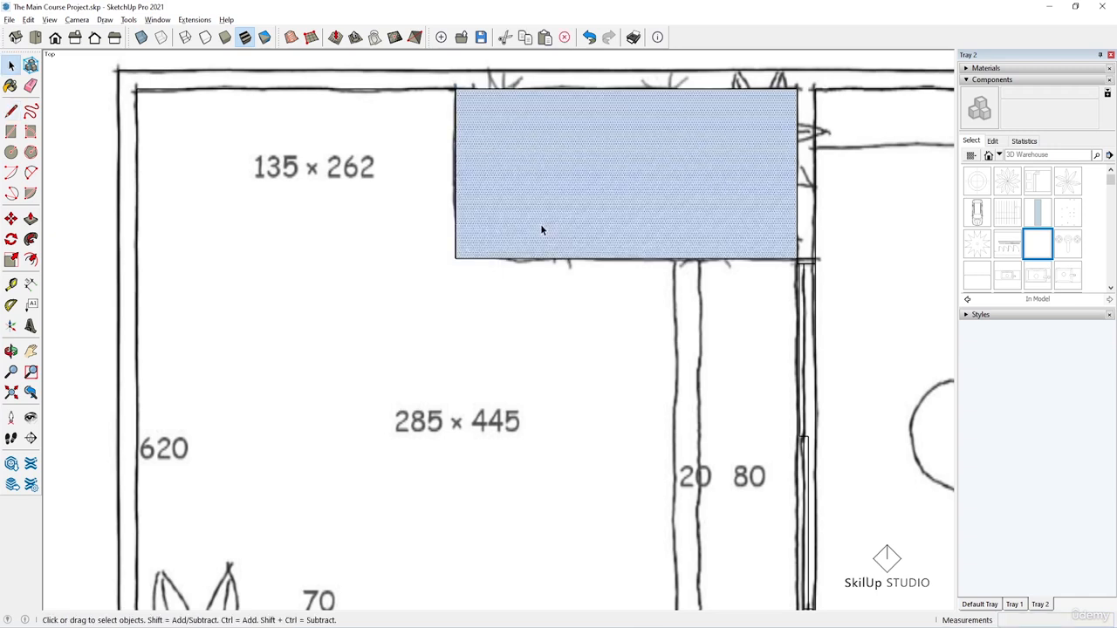
pyautogui.press('Delete')
pyautogui.press('a')
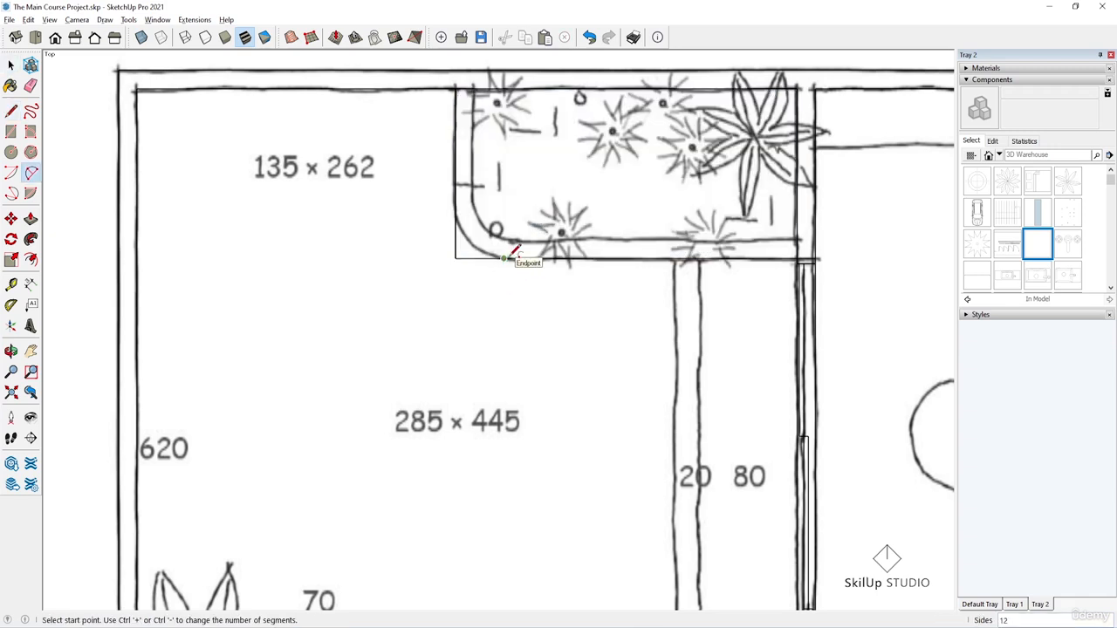
pyautogui.click(503, 259)
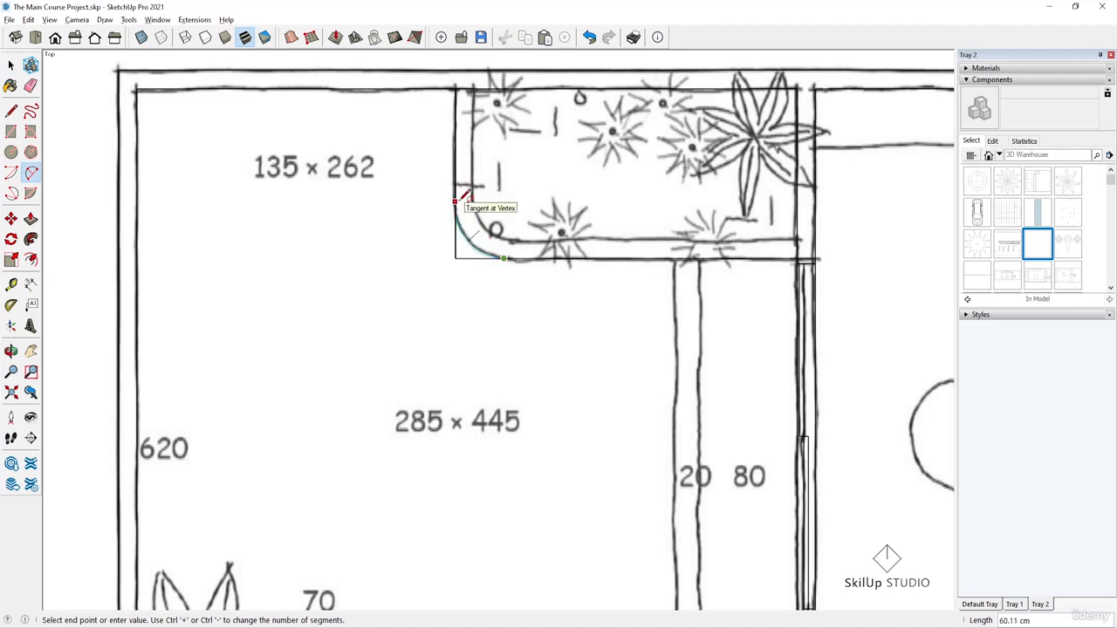
pyautogui.press('Escape')
# Mark a point 50 cm along the planter's lower edge from its free corner and delete the regenerated face.
pyautogui.press('l')
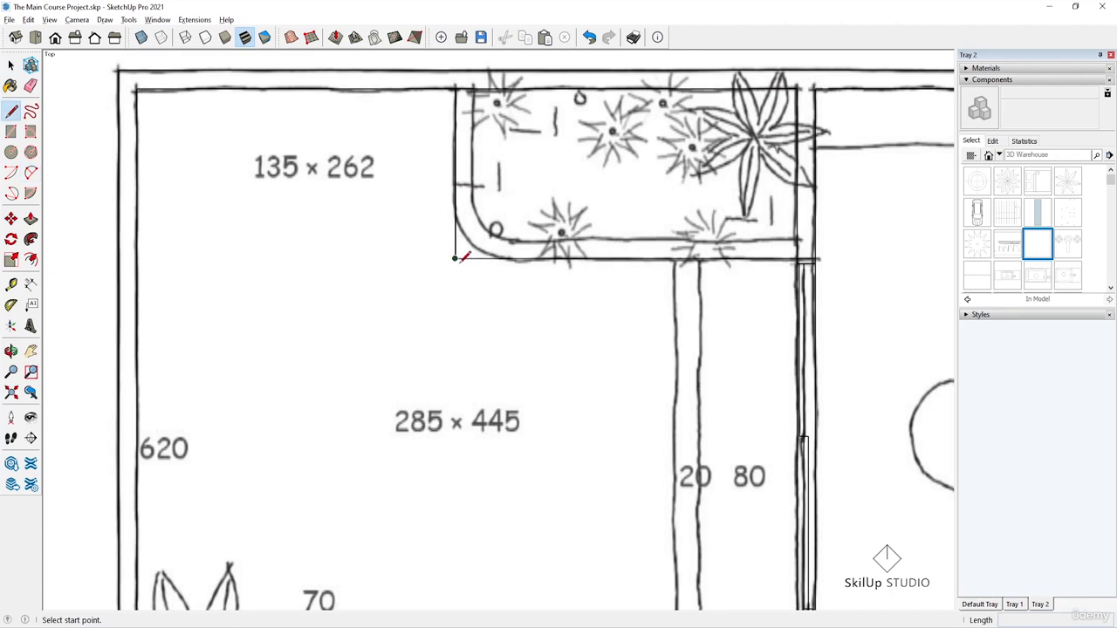
pyautogui.click(455, 258)
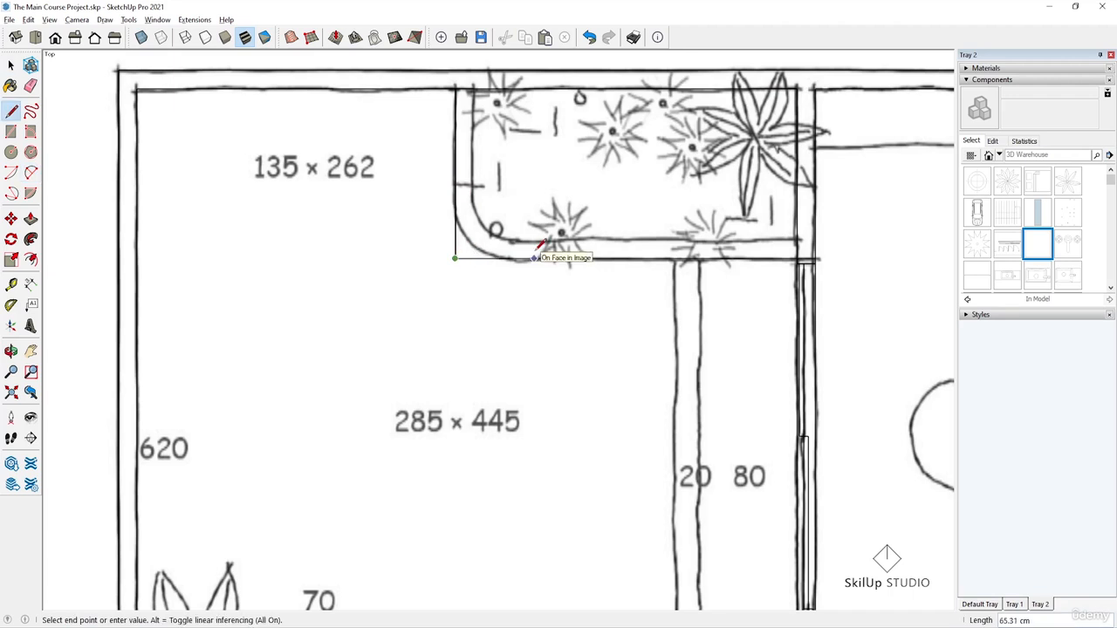
pyautogui.write('50')
pyautogui.press('Return')
pyautogui.press('space')
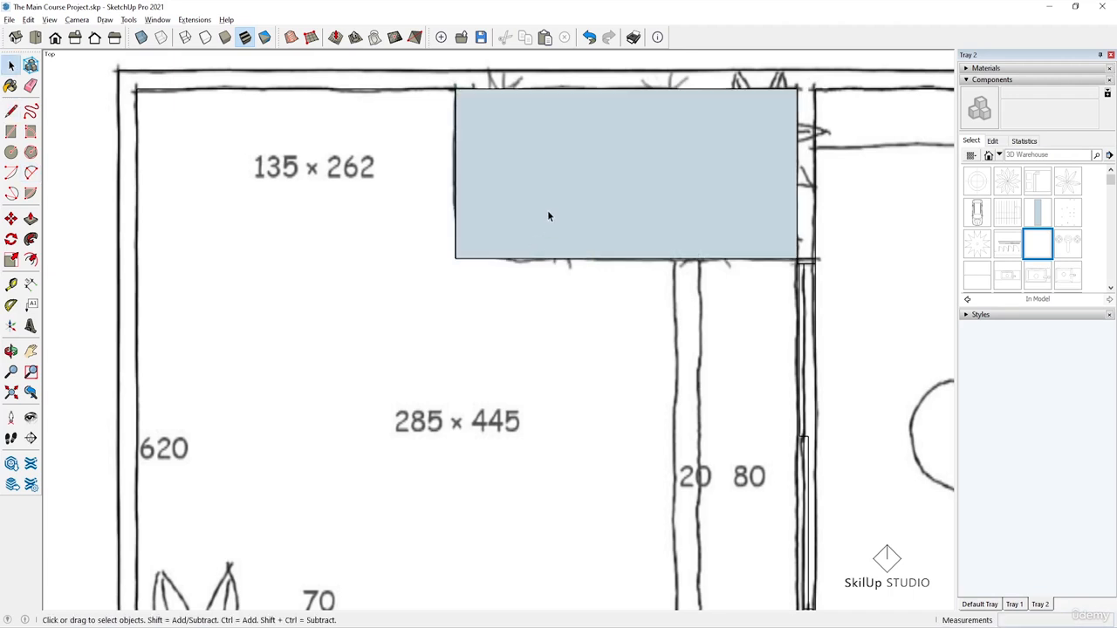
pyautogui.click(547, 210)
pyautogui.press('Delete')
# Draw a tangent arc from the 50 cm mark on the planter's lower edge to its left edge.
pyautogui.press('a')
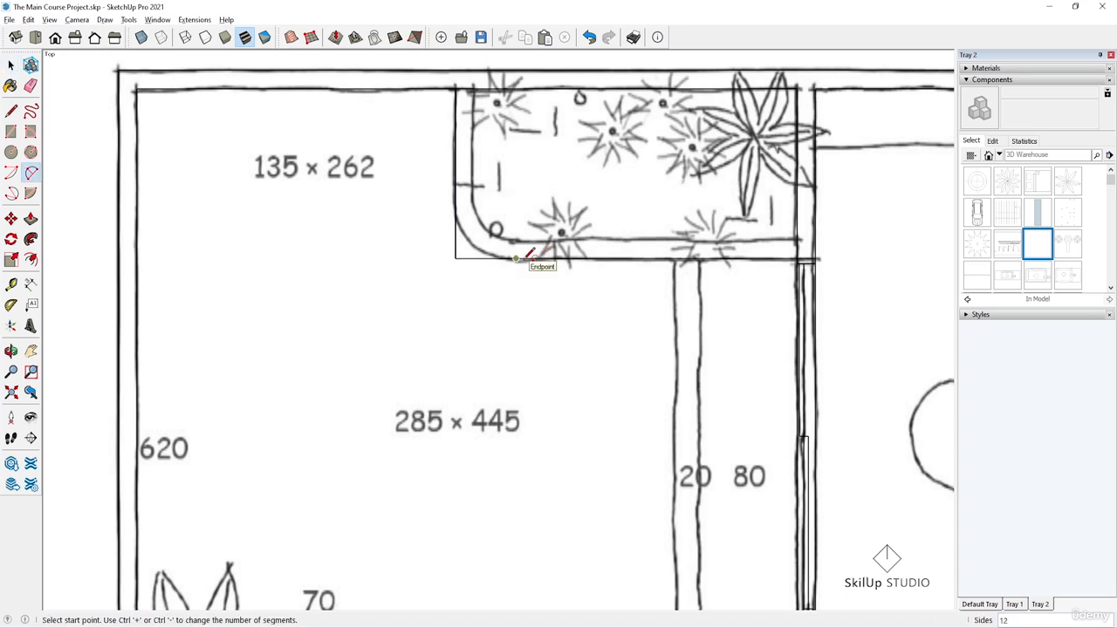
pyautogui.click(516, 258)
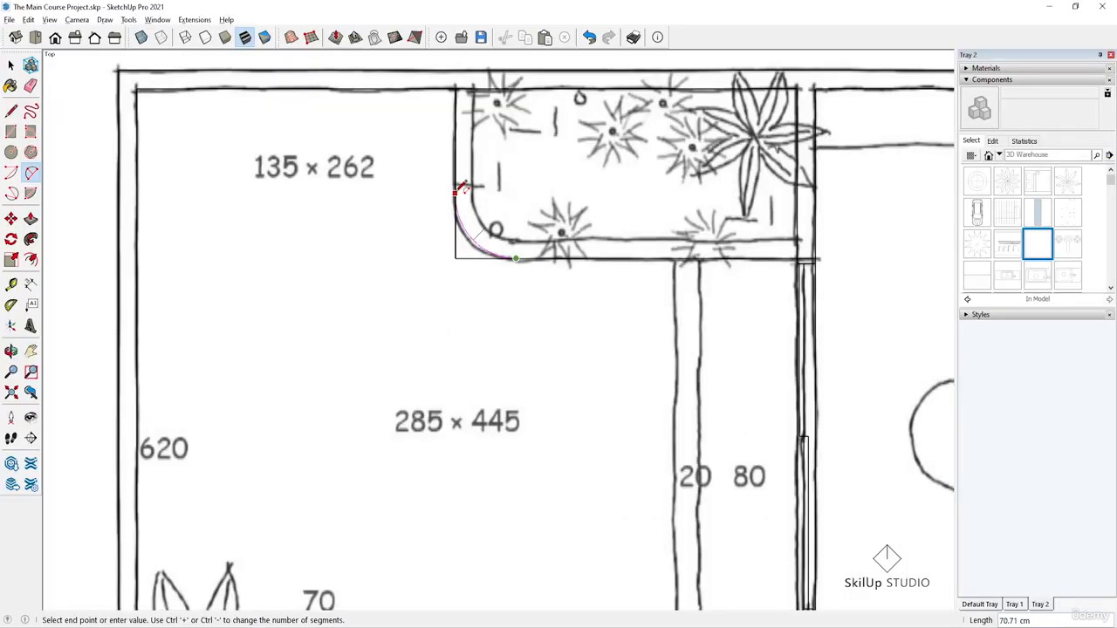
pyautogui.click(460, 187)
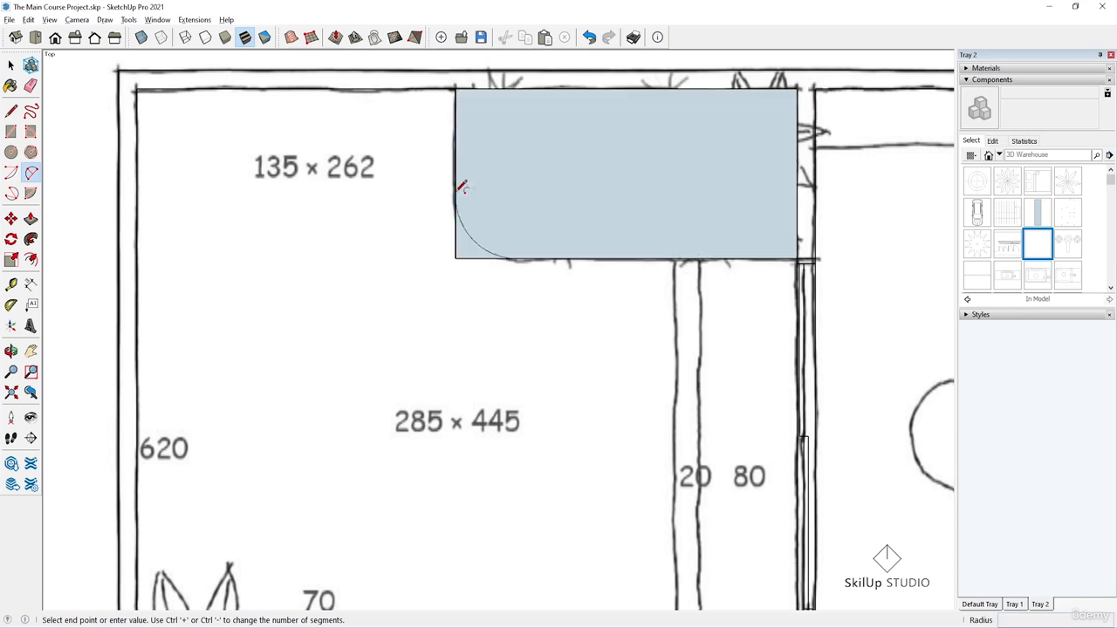
# Delete the planter's main face and erase the leftover square corner outside the arc.
pyautogui.press('space')
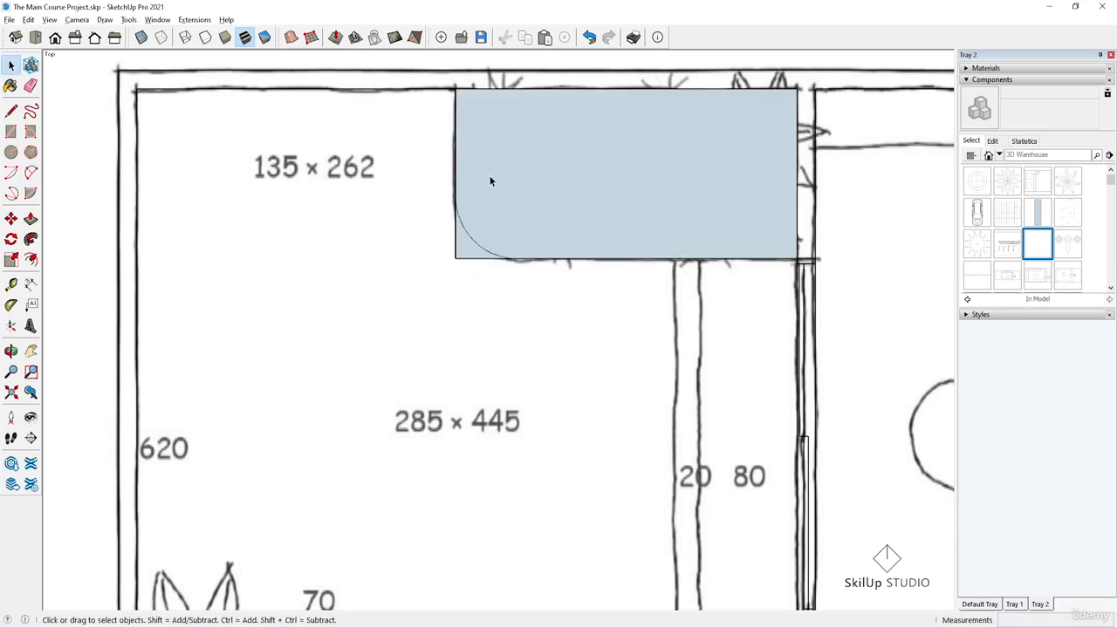
pyautogui.click(492, 179)
pyautogui.press('Delete')
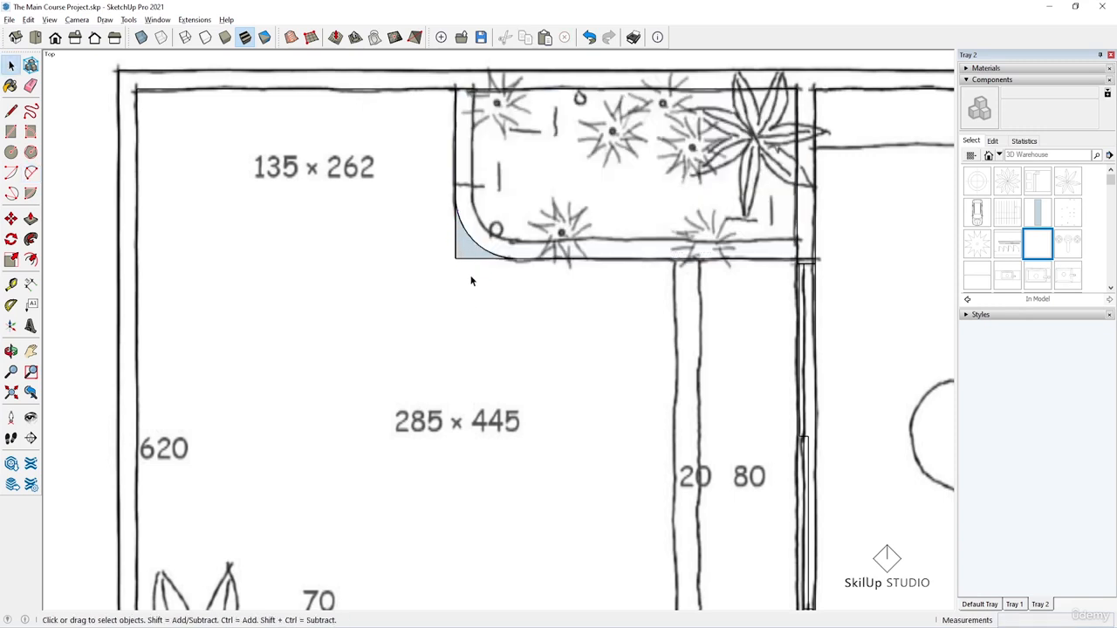
pyautogui.press('e')
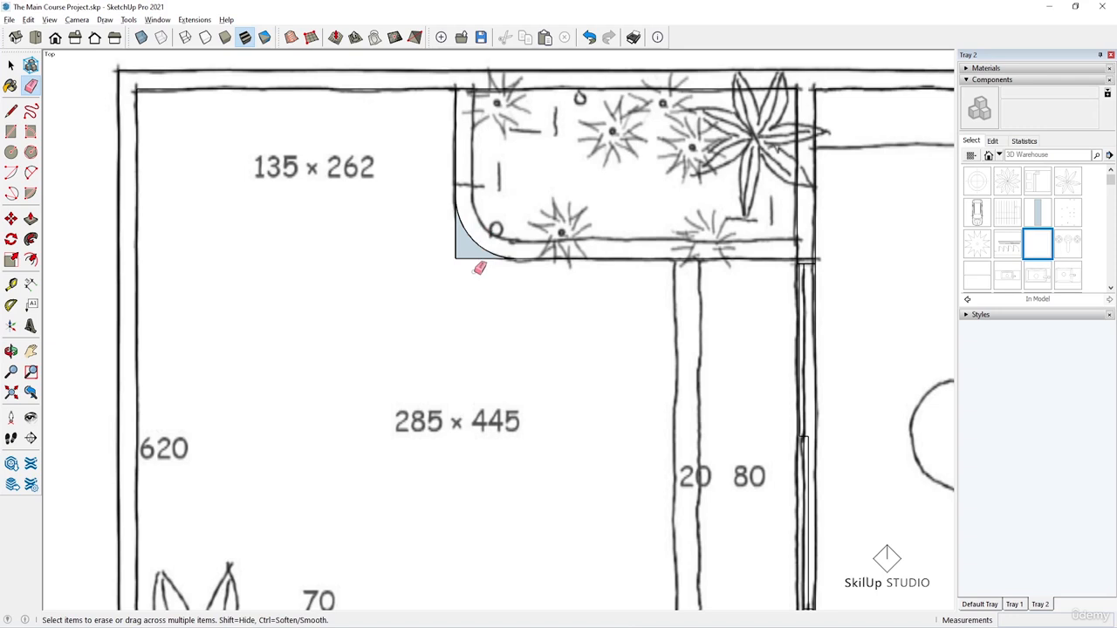
pyautogui.moveTo(444, 241)
pyautogui.mouseDown()
pyautogui.moveTo(496, 264)
pyautogui.moveTo(480, 276)
pyautogui.mouseUp()
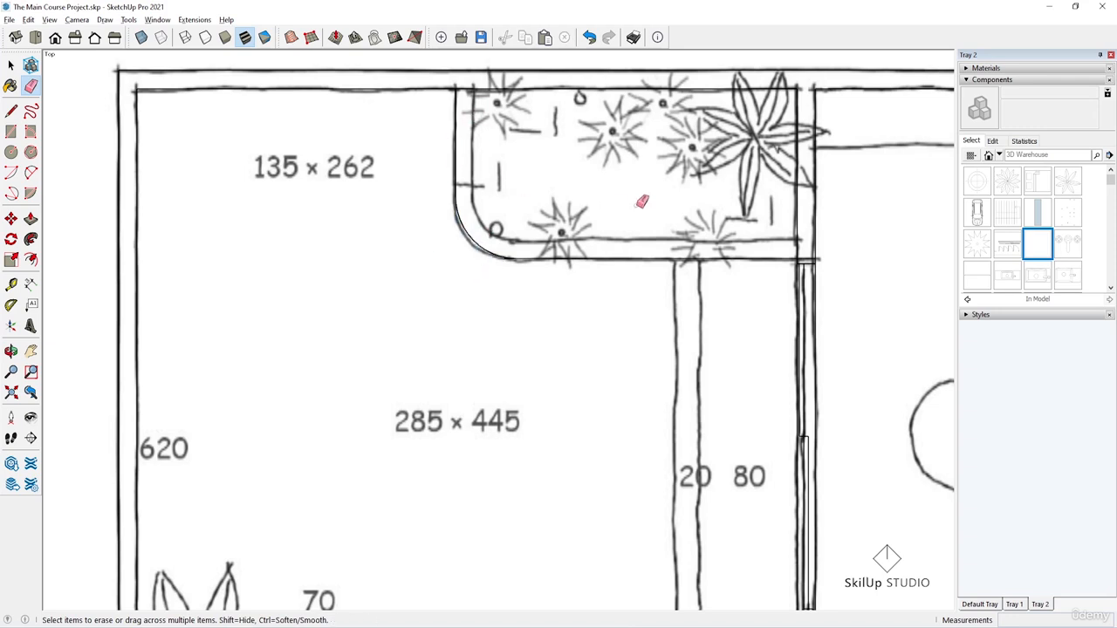
# Undo the corner erasing and face deletion, and delete the corner arc.
pyautogui.hotkey('ctrl', 'z')
pyautogui.hotkey('ctrl', 'z')
pyautogui.press('space')
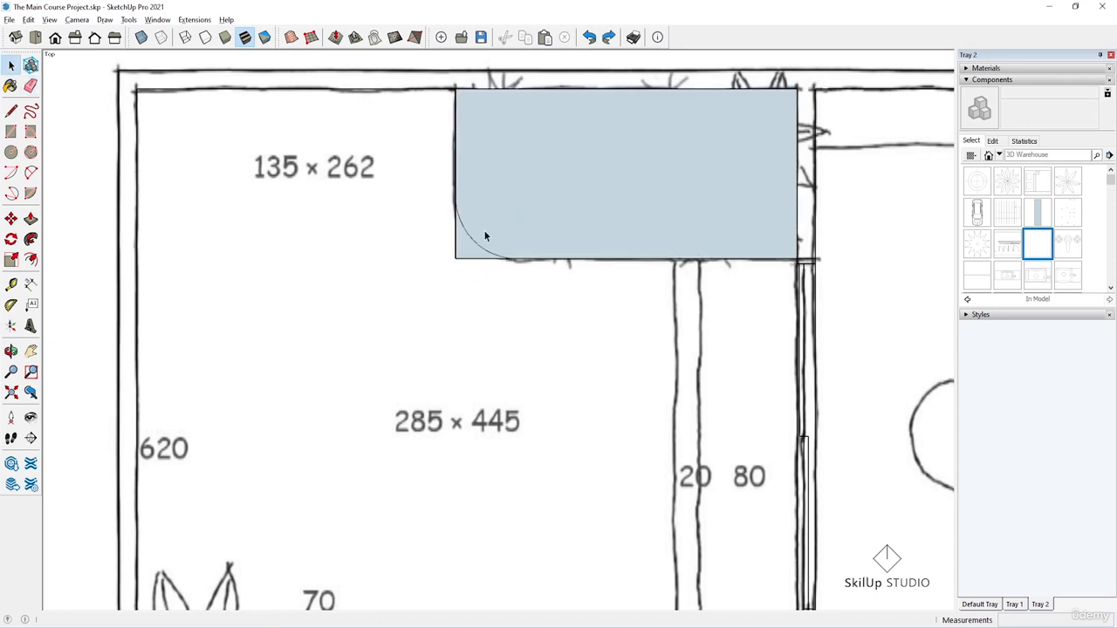
pyautogui.click(477, 242)
pyautogui.click(477, 251)
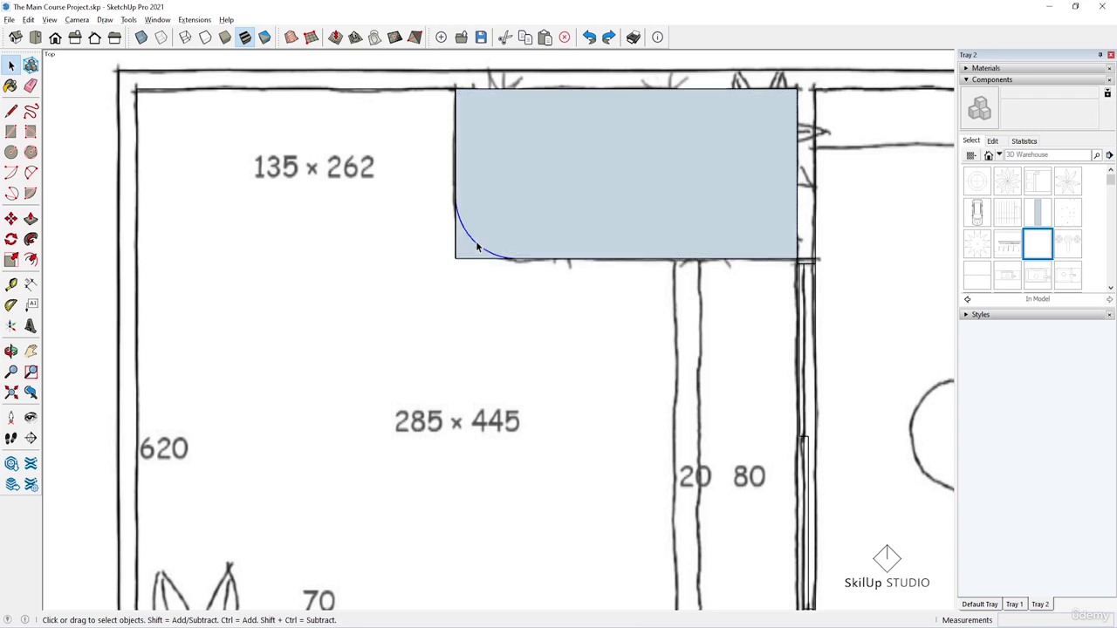
pyautogui.press('Delete')
# Mark 50 cm along the planter's lower edge from its free corner and round that corner with an automatically trimmed tangent arc.
pyautogui.press('l')
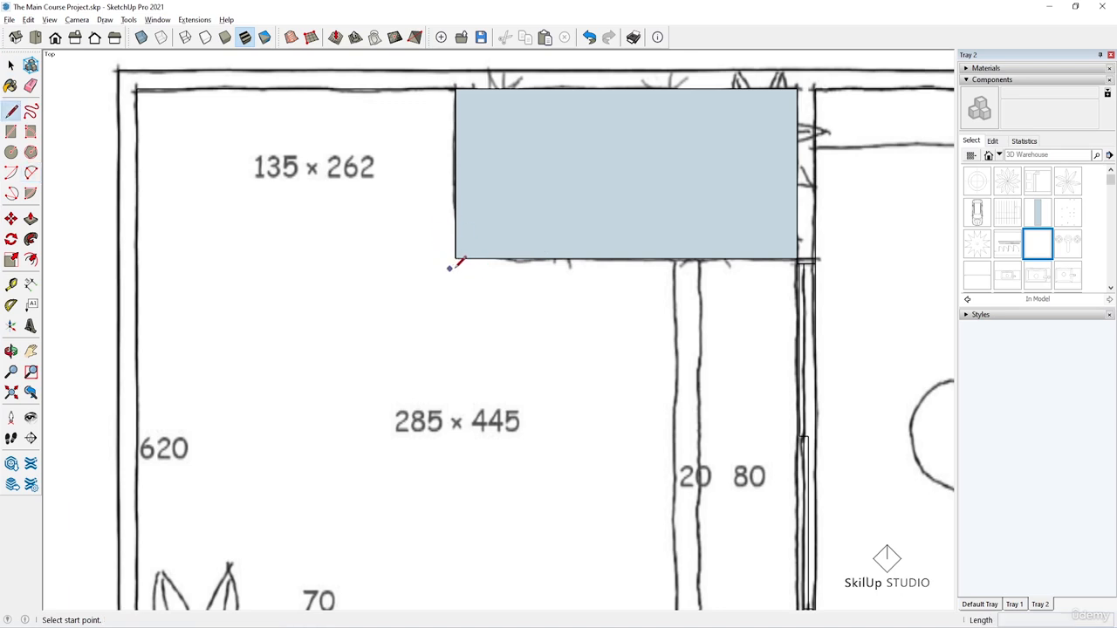
pyautogui.click(455, 258)
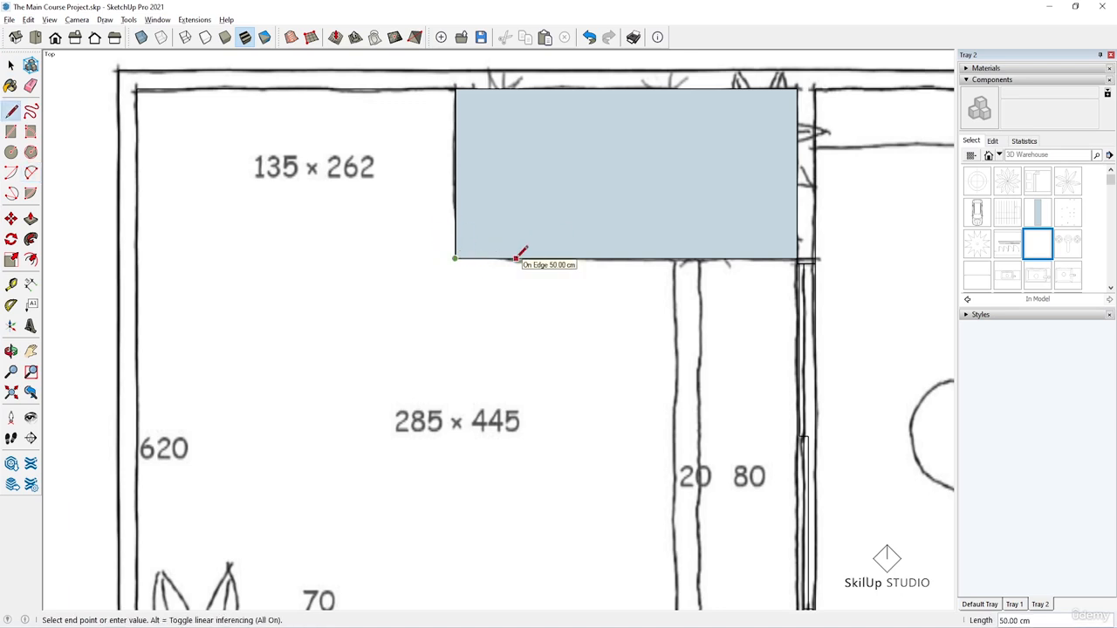
pyautogui.write('50')
pyautogui.press('Return')
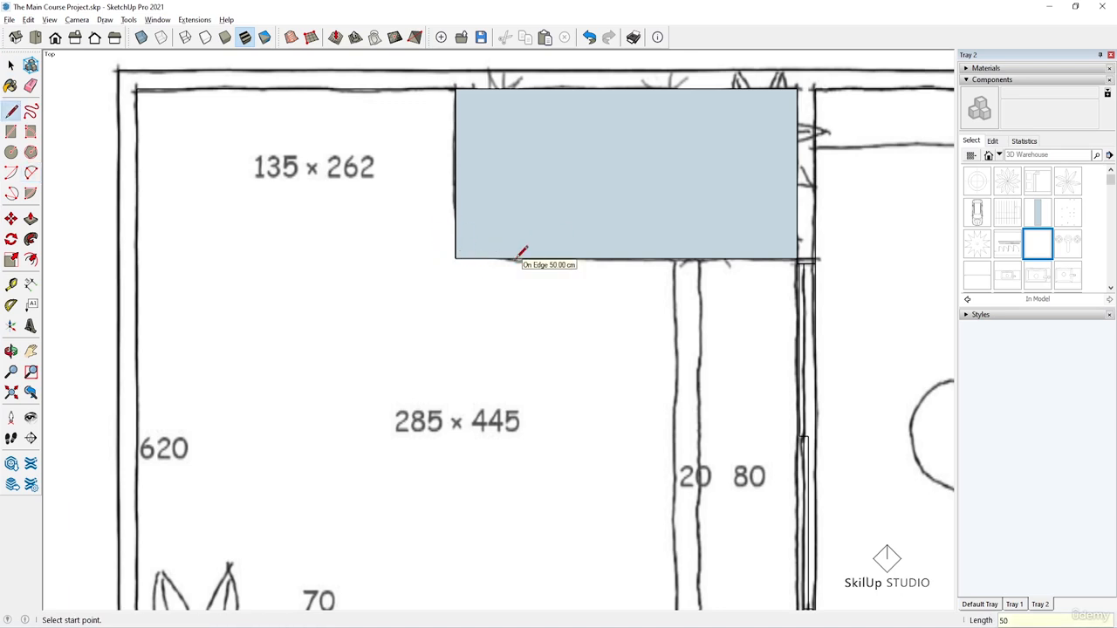
pyautogui.press('a')
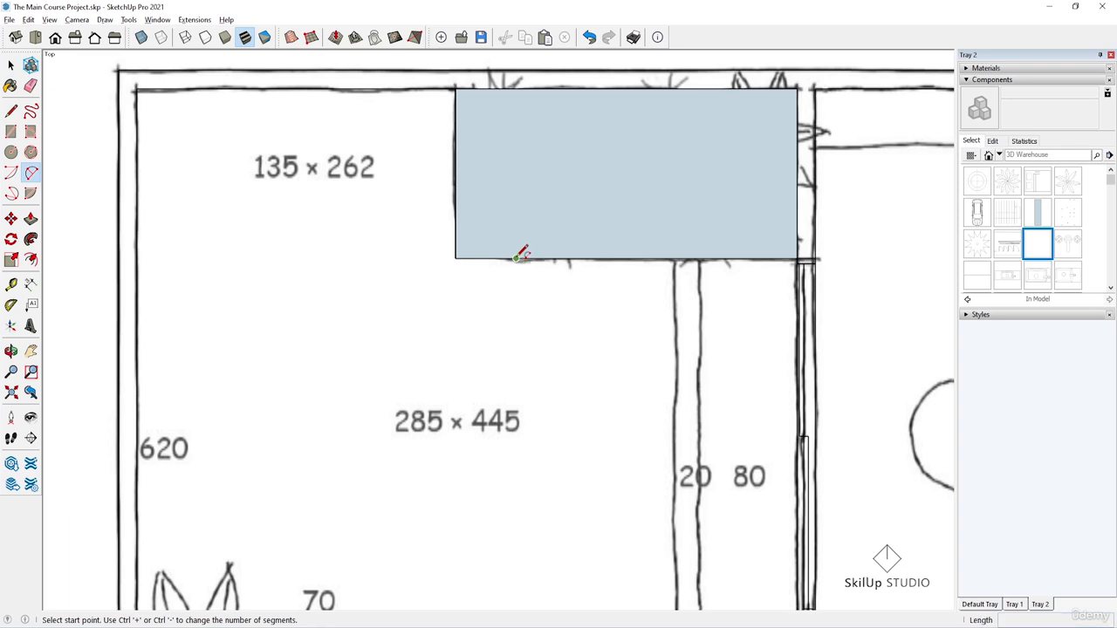
pyautogui.click(515, 259)
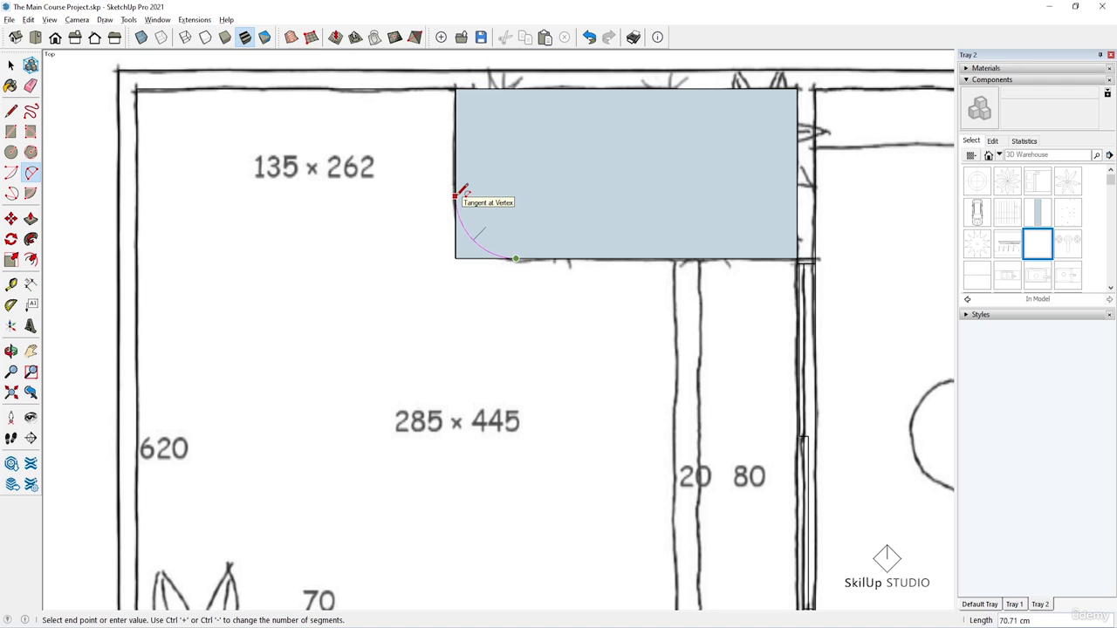
pyautogui.click(455, 195)
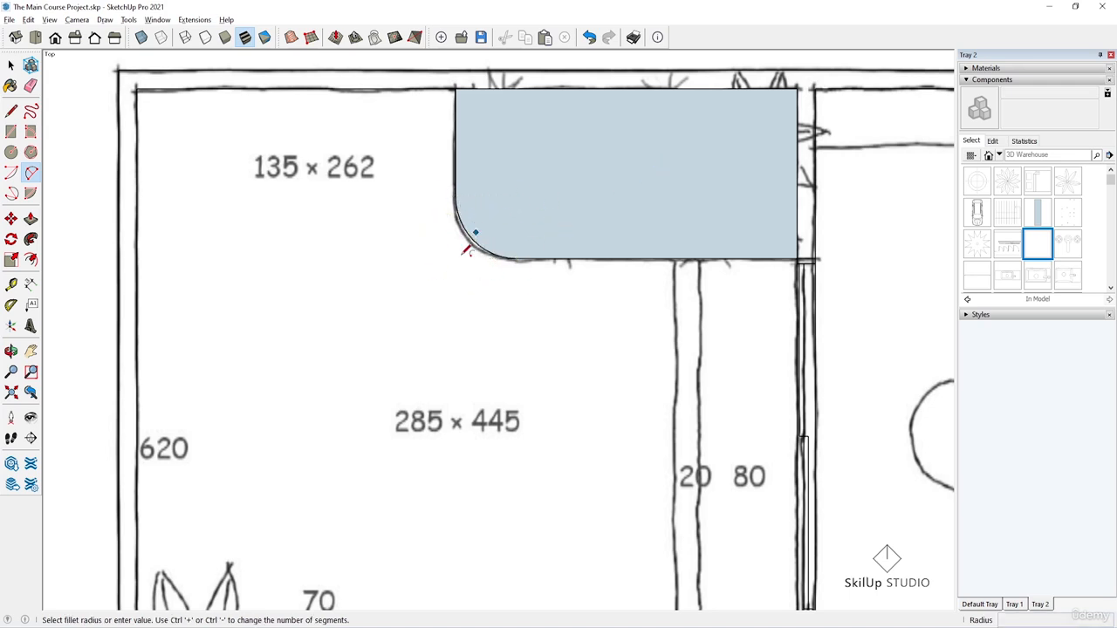
pyautogui.click(515, 253)
pyautogui.press('space')
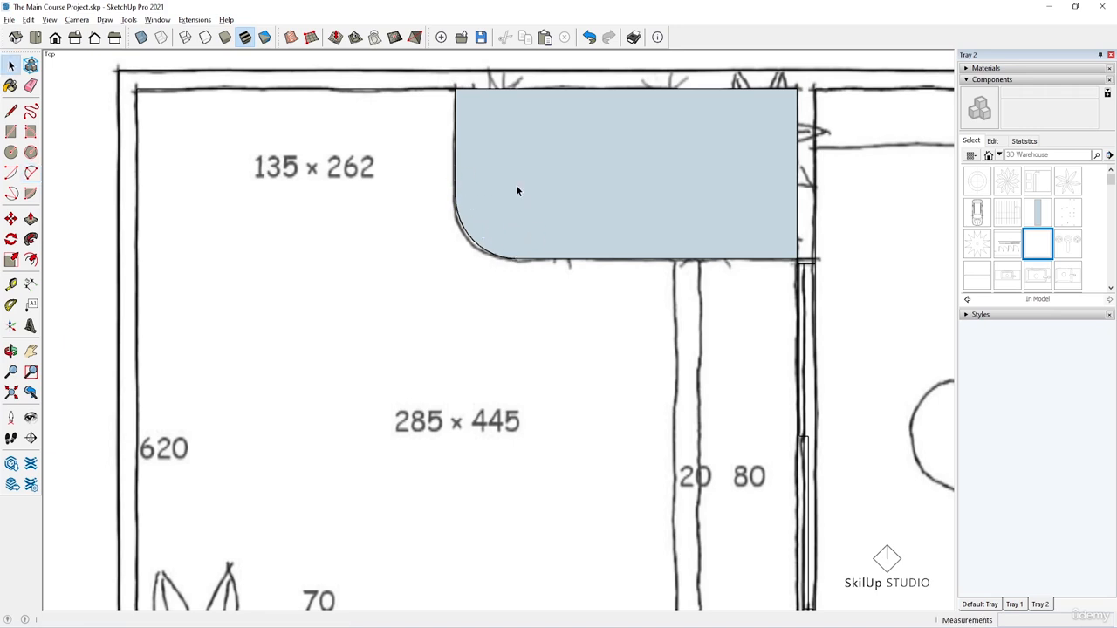
# Delete the planter's face and offset its outer edges and corner arc 15 cm inward.
pyautogui.click(516, 160)
pyautogui.press('Delete')
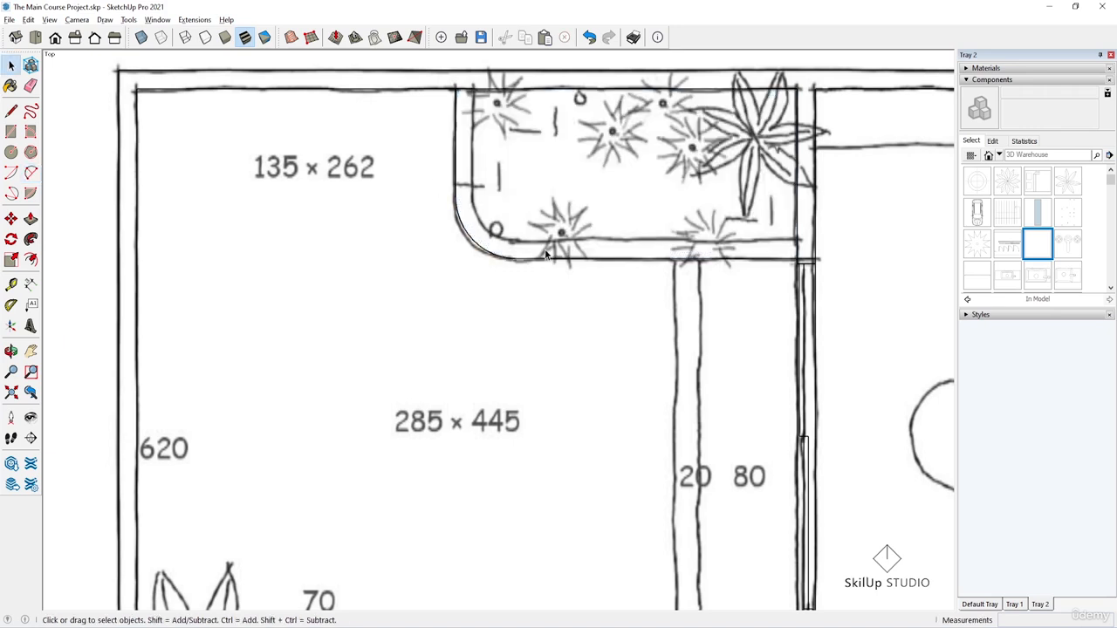
pyautogui.click(546, 261)
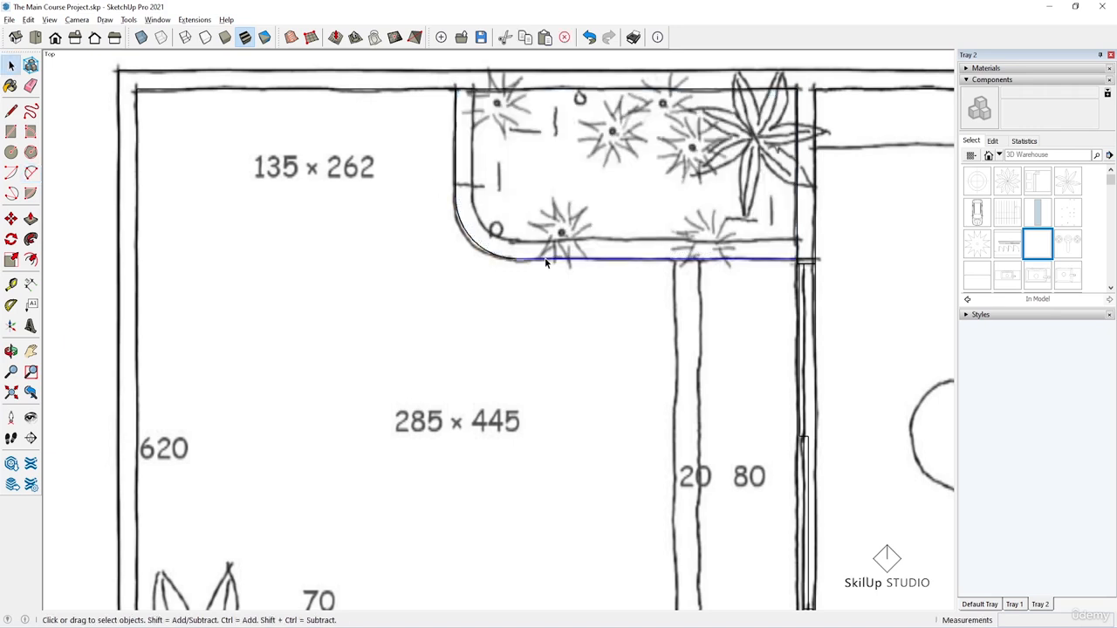
pyautogui.keyDown('shift'); pyautogui.click(492, 257); pyautogui.keyUp('shift')
pyautogui.press('f')
pyautogui.click(456, 135)
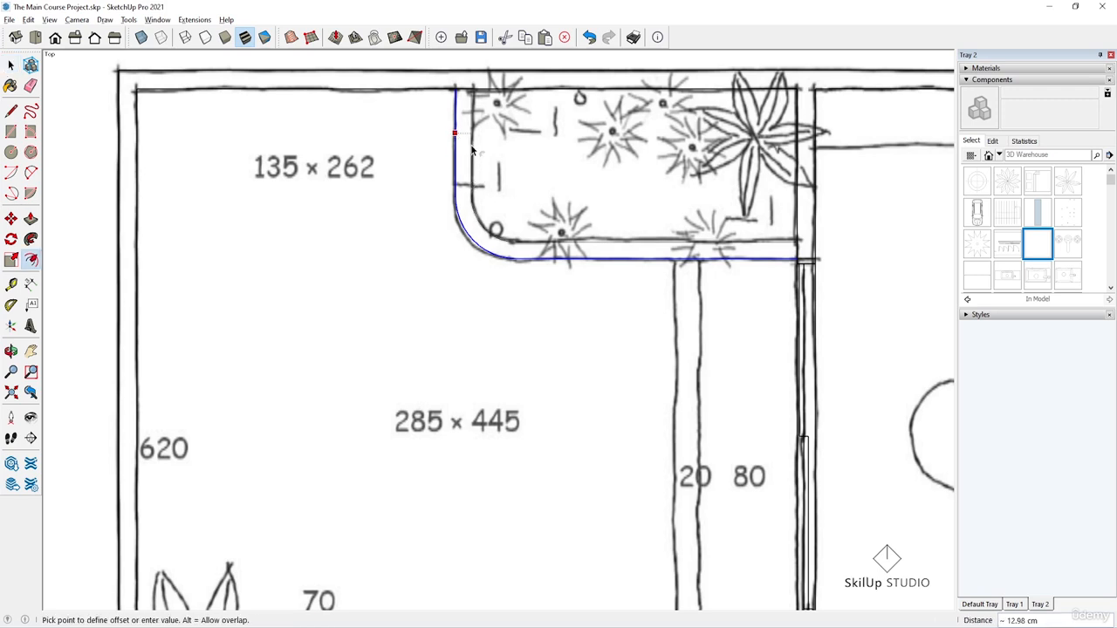
pyautogui.write('15')
pyautogui.press('Return')
pyautogui.press('space')
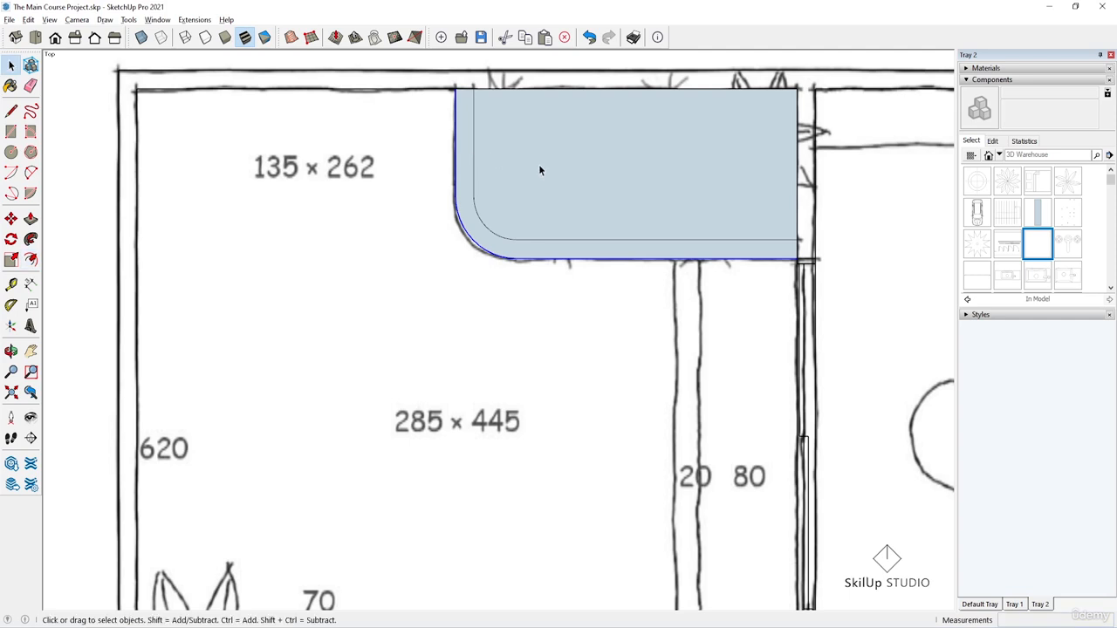
# Delete the wall strip face and the inner face of the rounded planter, keeping only the outlines.
pyautogui.click(521, 257)
pyautogui.click(522, 204)
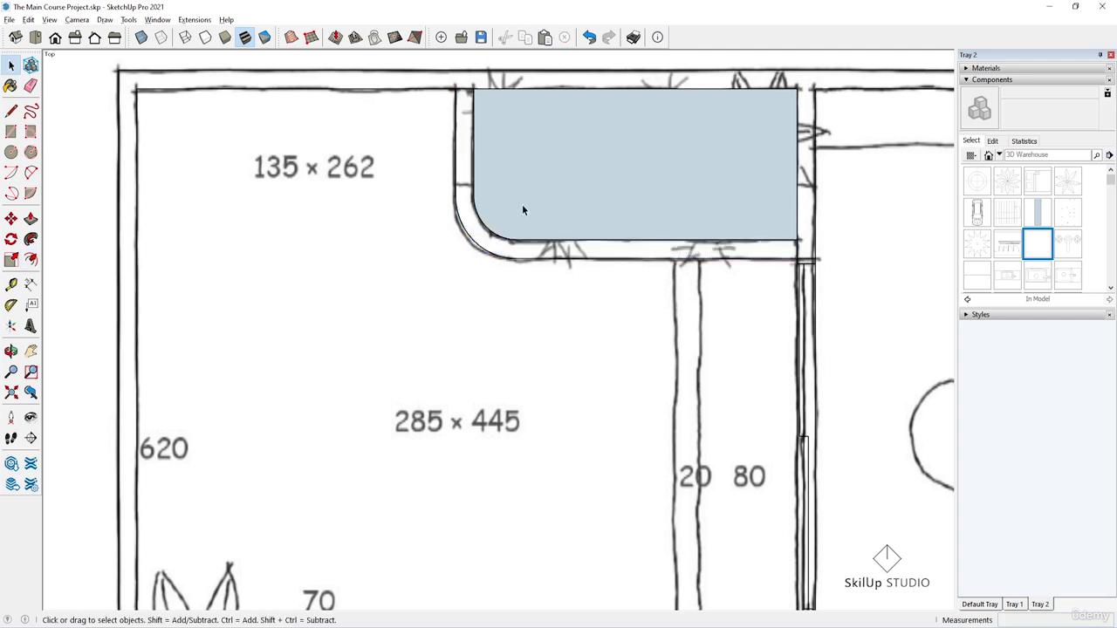
pyautogui.press('Delete')
# Group the inner and outer outlines of the rounded planter.
pyautogui.keyDown('shift'); pyautogui.moveTo(469, 233); pyautogui.dragTo(586, 207, button='middle'); pyautogui.keyUp('shift')
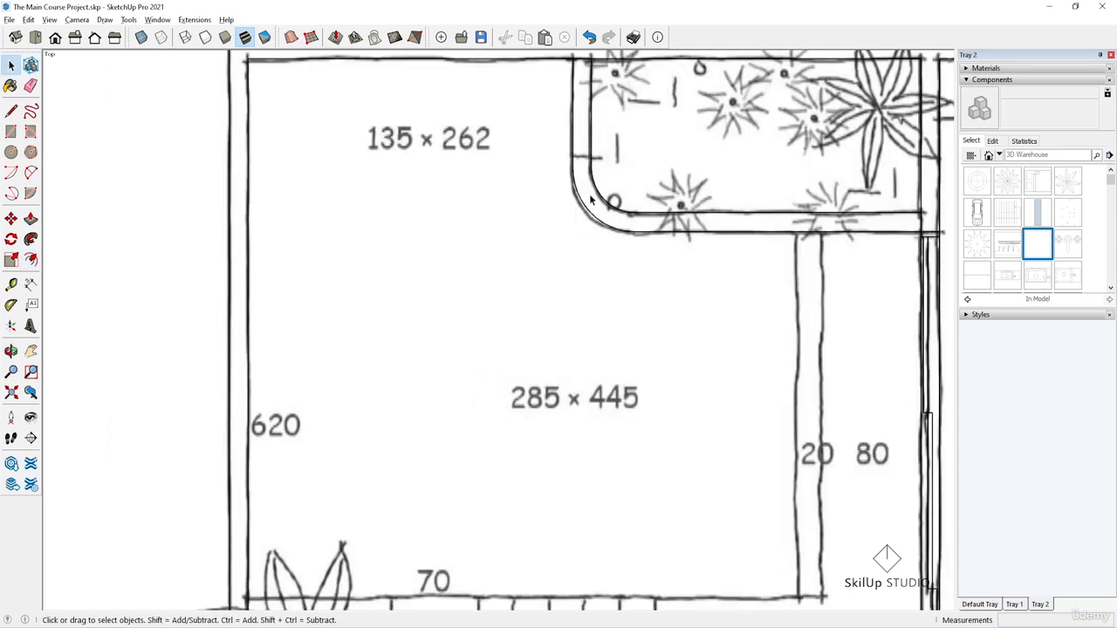
pyautogui.click(591, 146)
pyautogui.keyDown('ctrl'); pyautogui.click(667, 213); pyautogui.keyUp('ctrl')
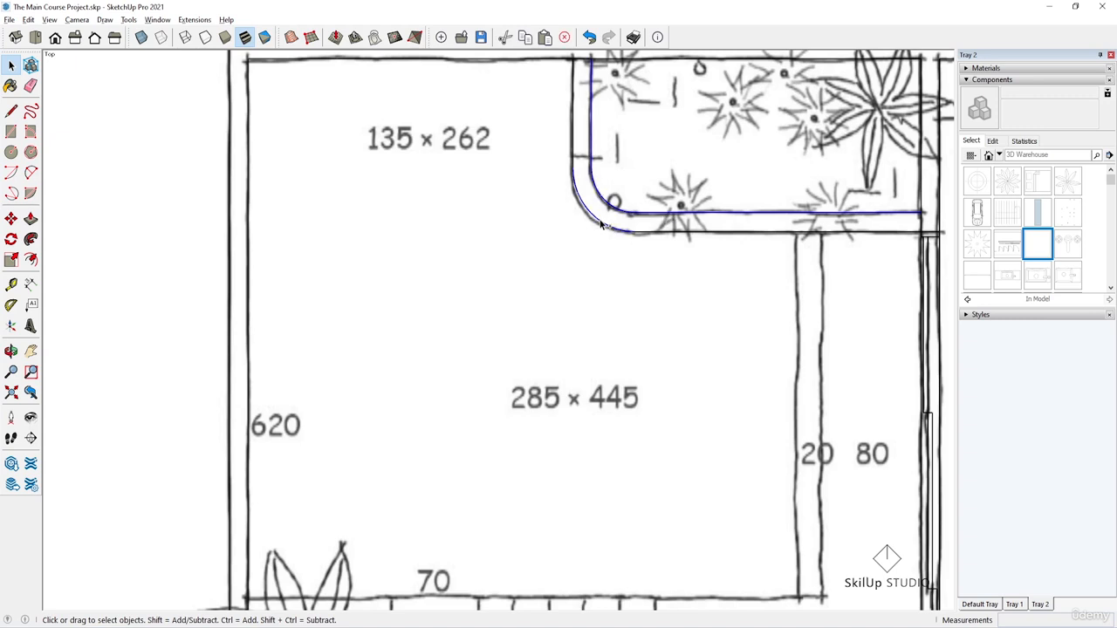
pyautogui.keyDown('ctrl'); pyautogui.click(573, 155); pyautogui.keyUp('ctrl')
# Draw the L-shaped planter's end edge 100 cm upward from the house wall beside the 220 cm window.
pyautogui.scroll(-5, 646, 236)
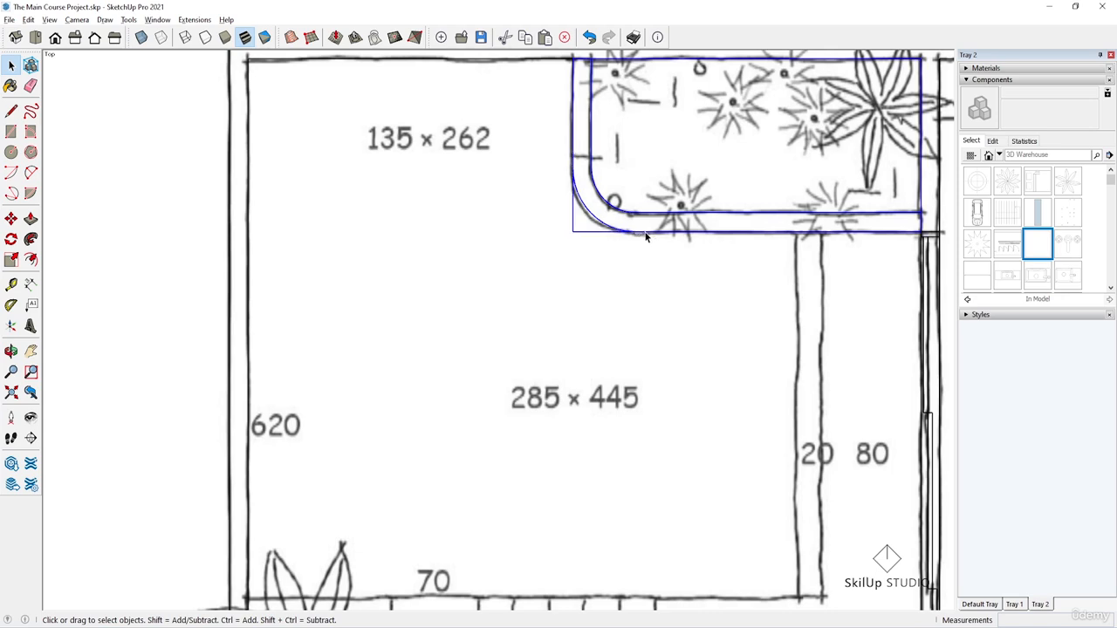
pyautogui.scroll(2, 545, 458)
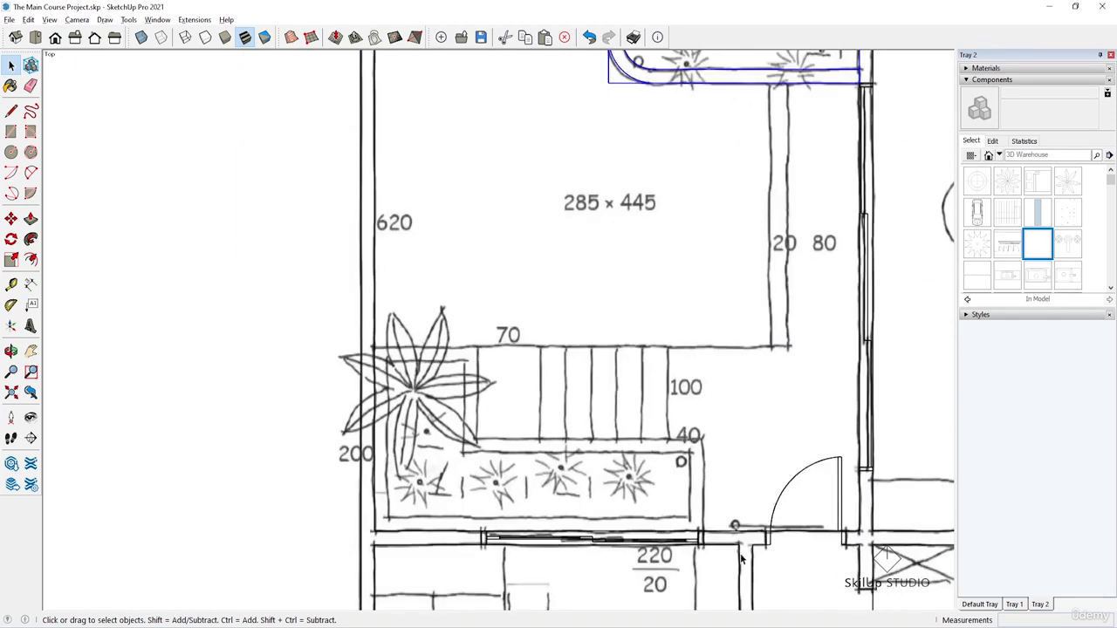
pyautogui.press('l')
pyautogui.scroll(5, 694, 540)
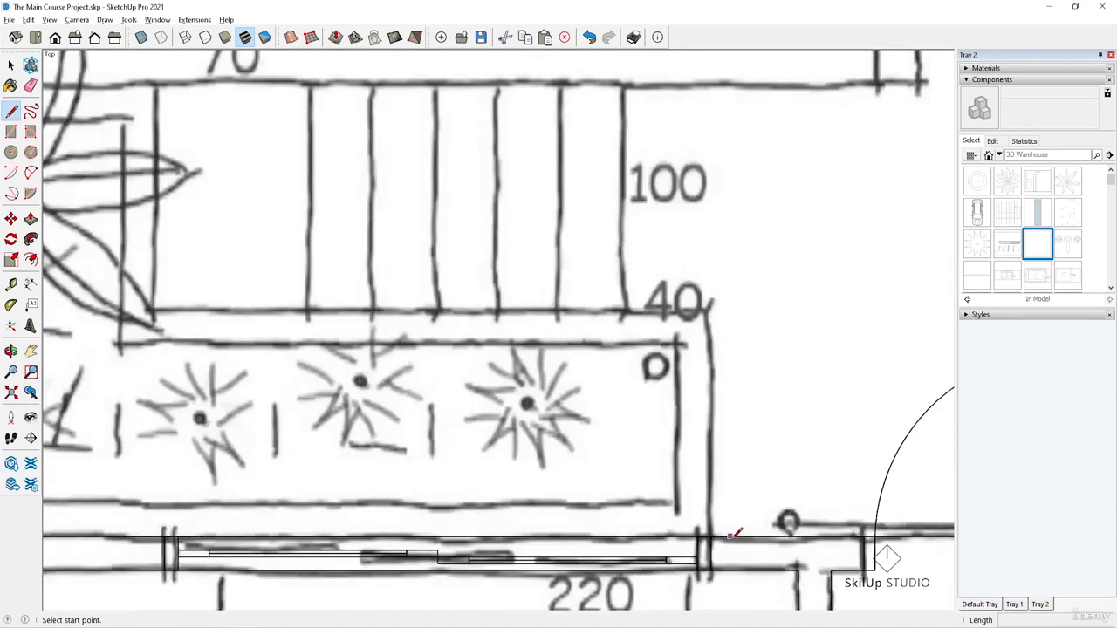
pyautogui.scroll(-2, 718, 495)
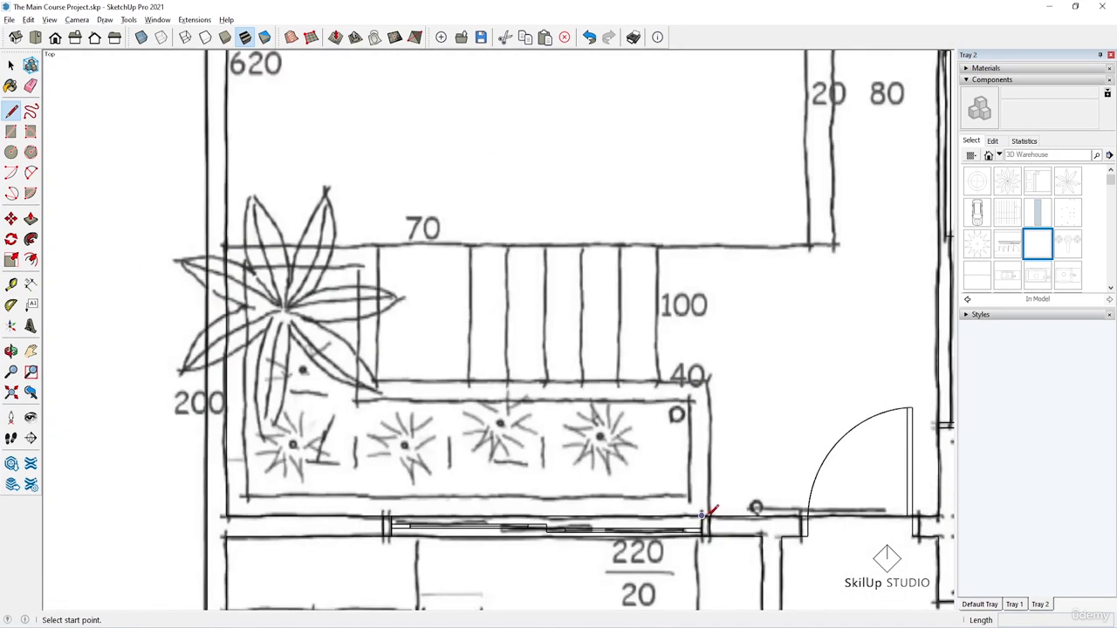
pyautogui.click(710, 515)
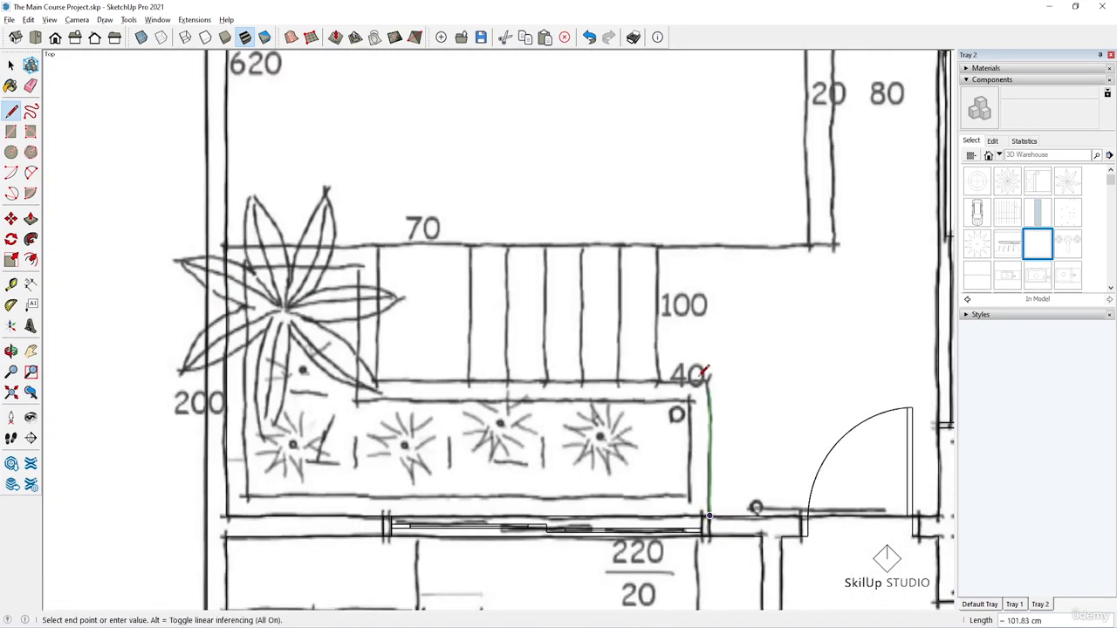
pyautogui.click(707, 375)
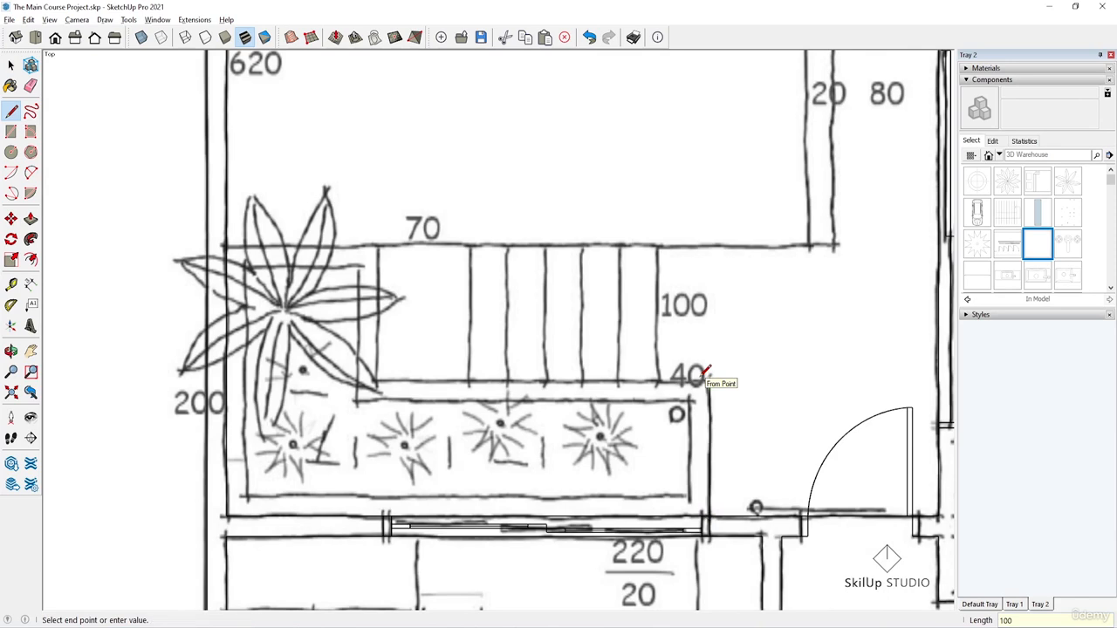
# Continue the L-shaped planter's outline 255 cm horizontally along the lower side of the stairs.
pyautogui.scroll(-2, 707, 377)
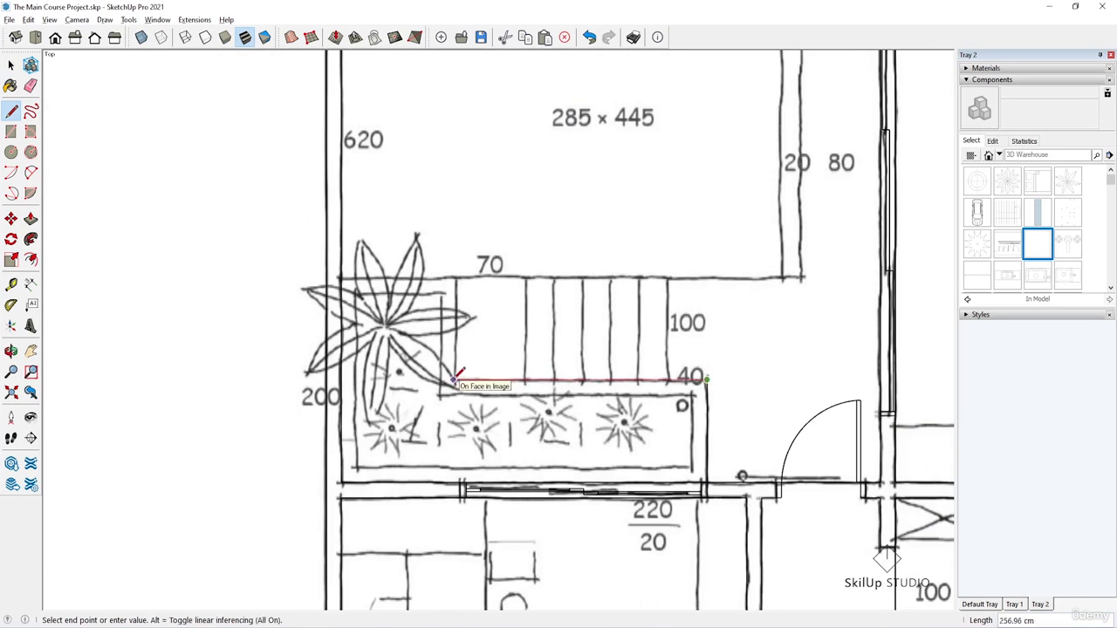
pyautogui.scroll(2, 455, 377)
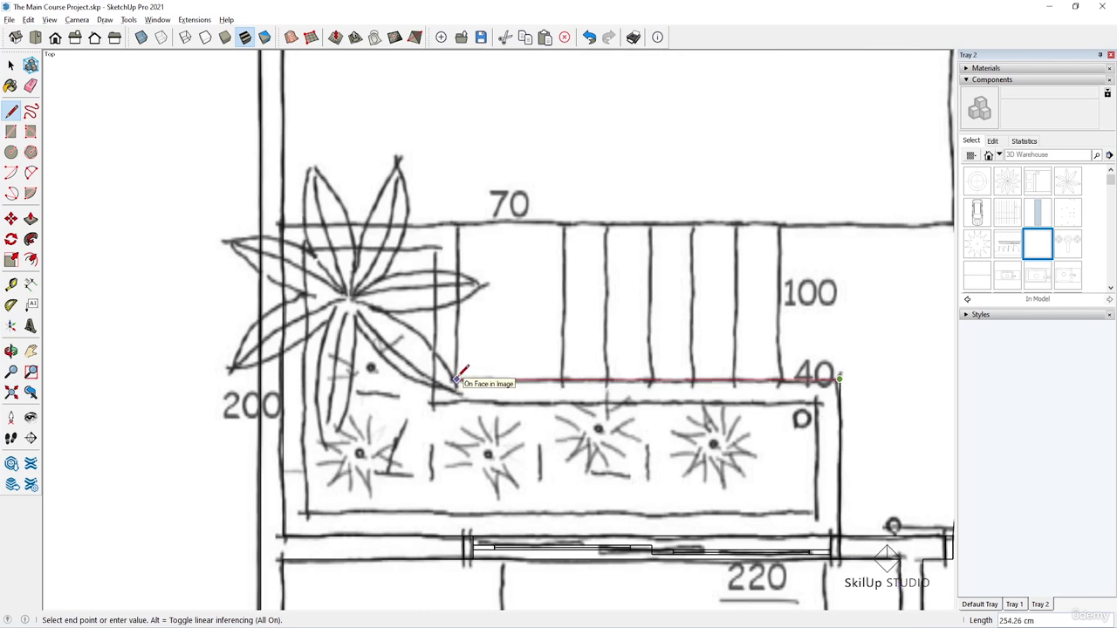
pyautogui.write('255')
pyautogui.press('Return')
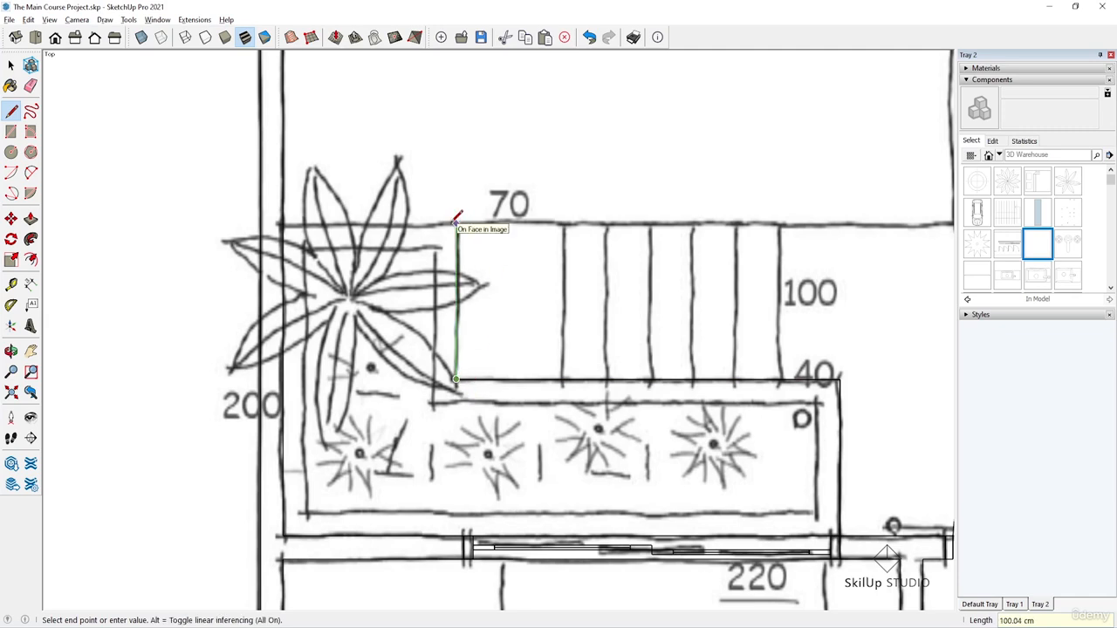
# Extend the L-shaped planter's outline 100 cm upward, and finish it with a horizontal line to the courtyard wall.
pyautogui.write('1')
pyautogui.press('Return')
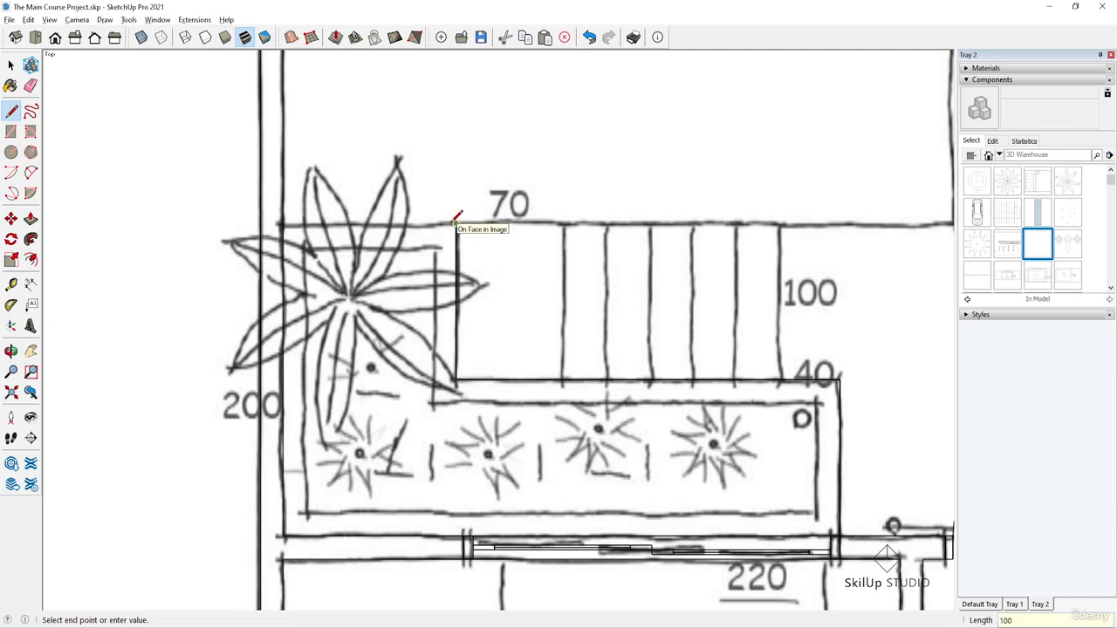
pyautogui.click(281, 224)
pyautogui.press('space')
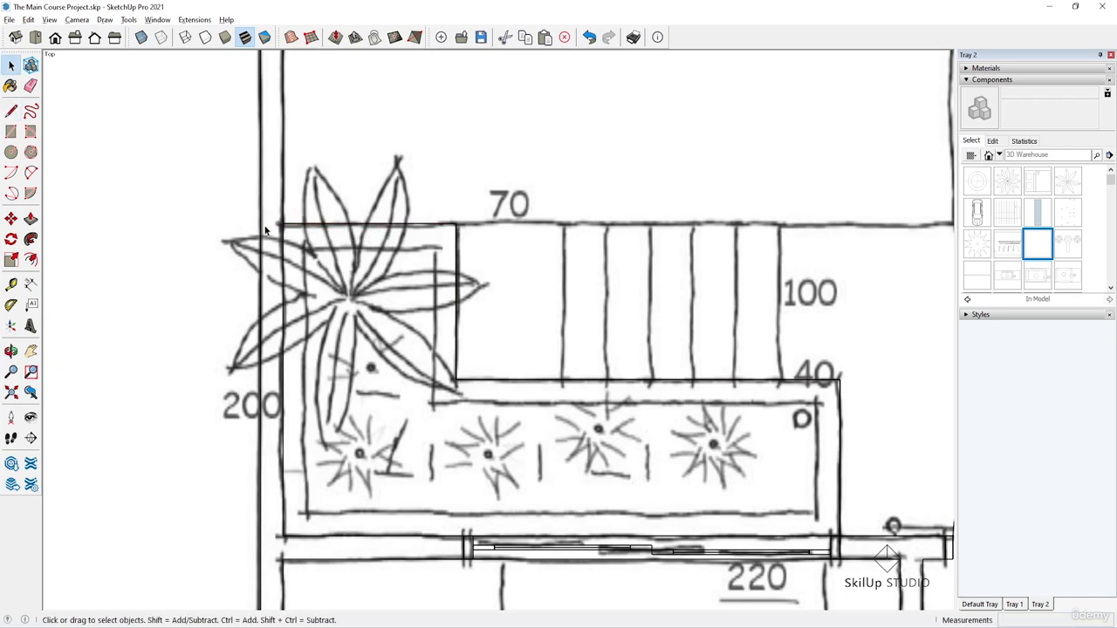
# Group the L-shaped planter's outline and, inside the group, offset its edges 15 cm inward.
pyautogui.doubleClick(452, 227)
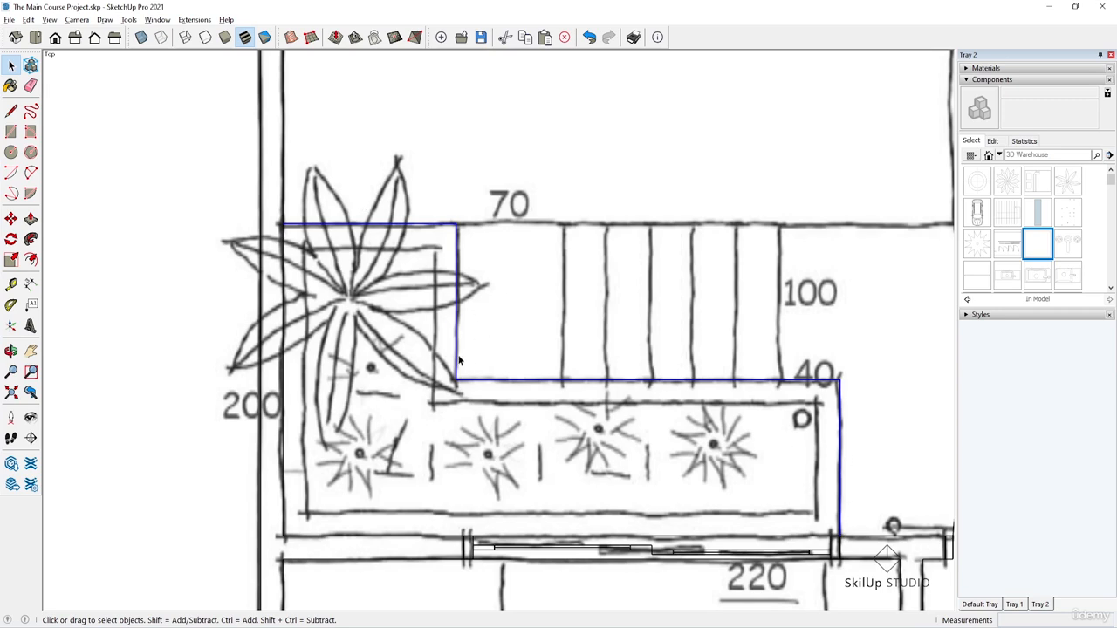
pyautogui.hotkey('ctrl', 'g')
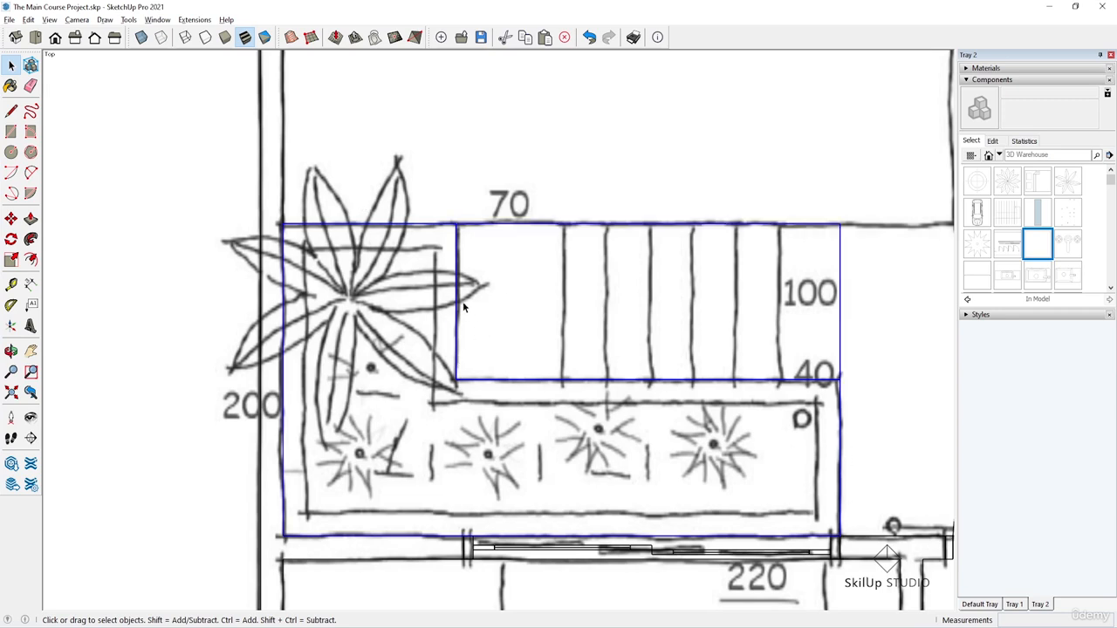
pyautogui.doubleClick(457, 295)
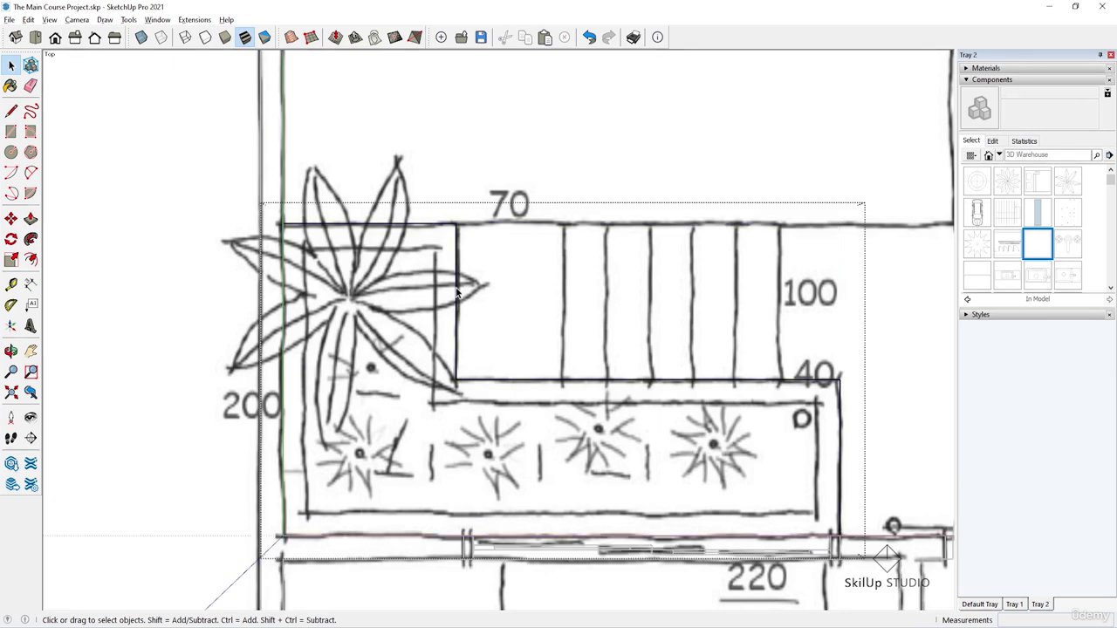
pyautogui.tripleClick(457, 295)
pyautogui.press('f')
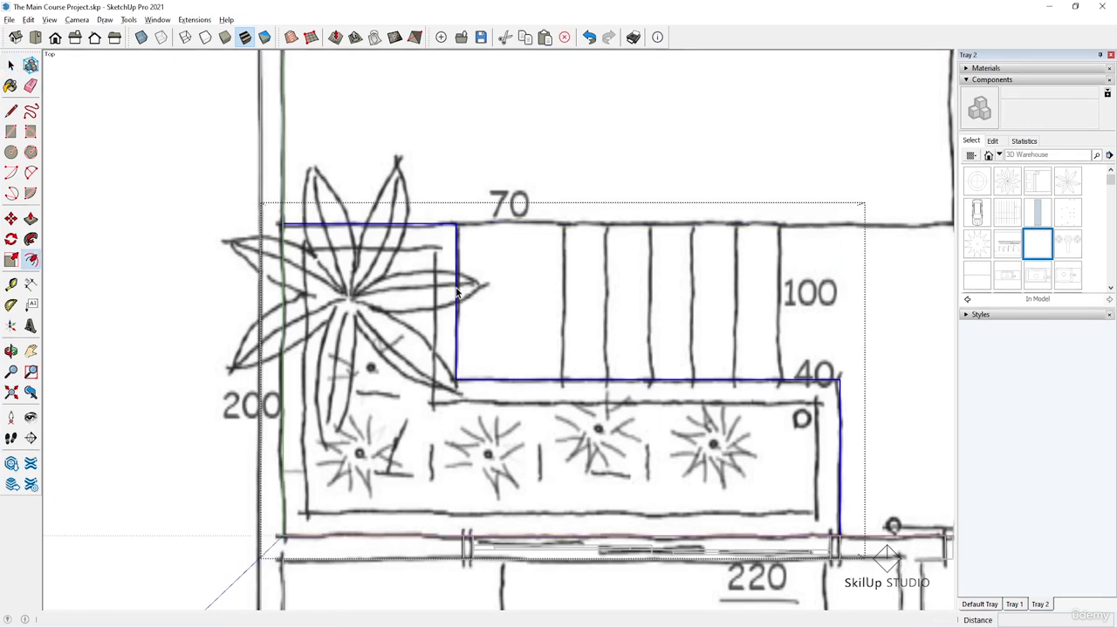
pyautogui.click(455, 293)
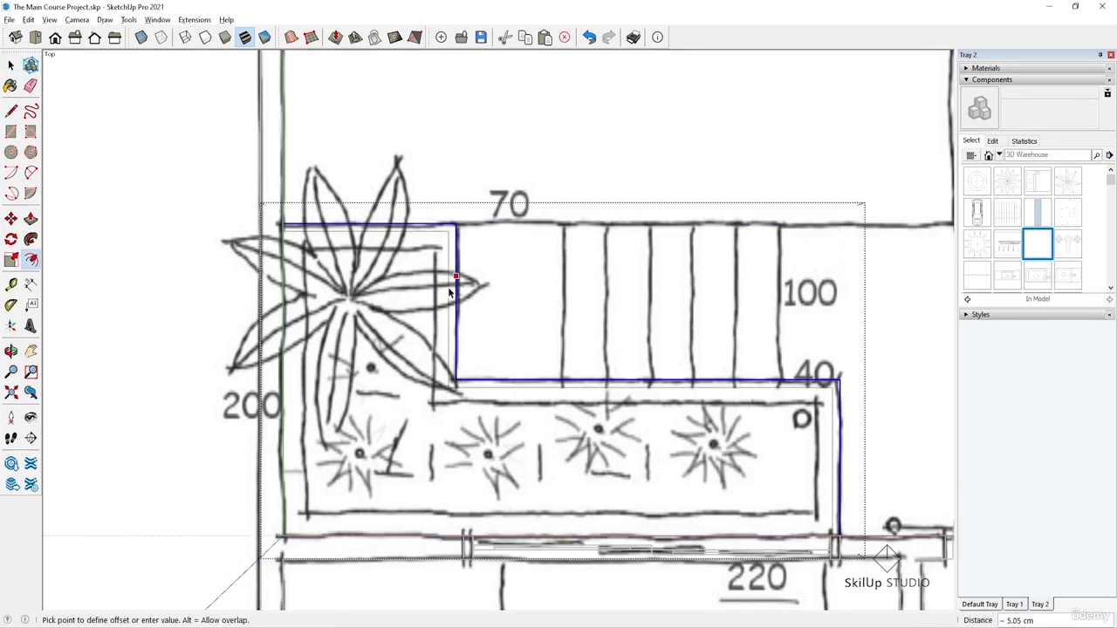
pyautogui.write('15')
pyautogui.press('Return')
pyautogui.press('space')
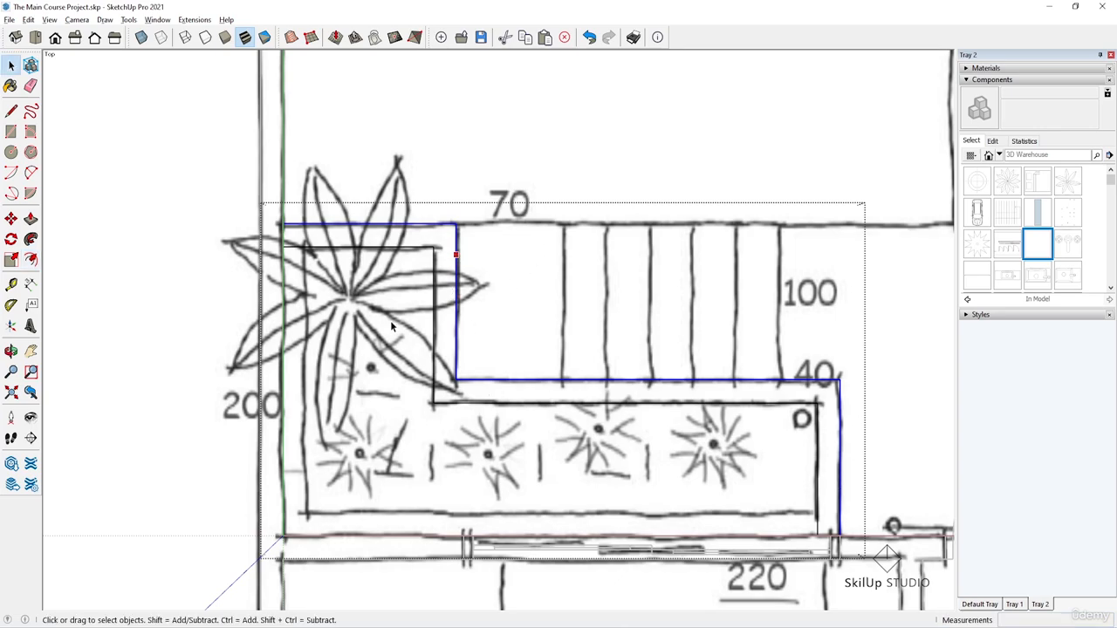
# Draw a 100 by 70 cm rectangle for the stair landing from the L-shaped planter's inner corner.
pyautogui.scroll(-5, 424, 420)
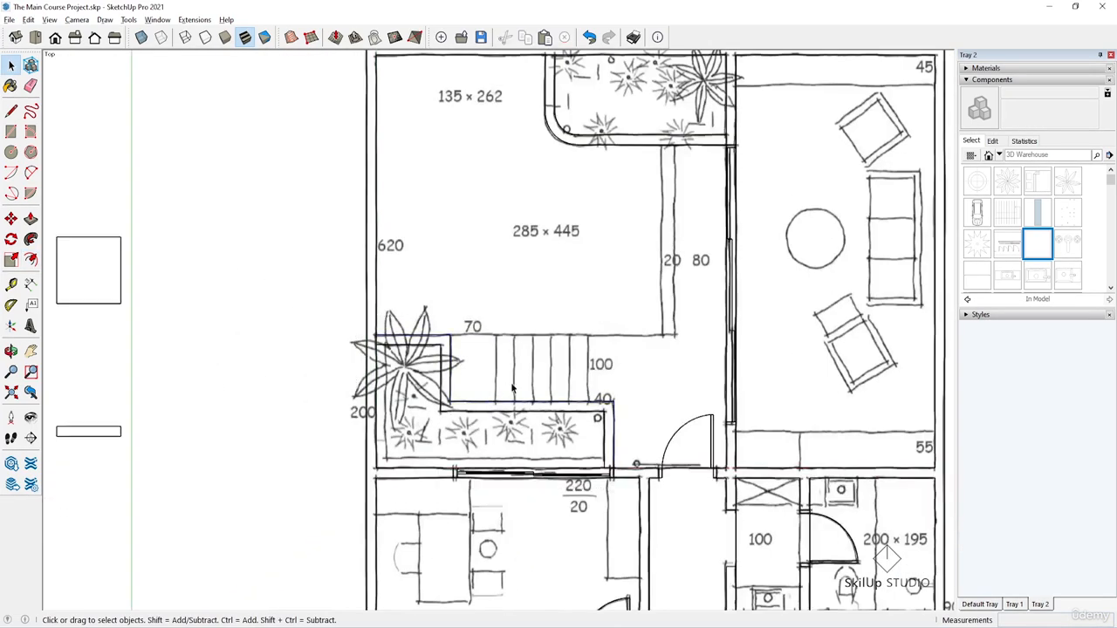
pyautogui.scroll(3, 534, 371)
pyautogui.scroll(-1, 671, 310)
pyautogui.scroll(2, 678, 358)
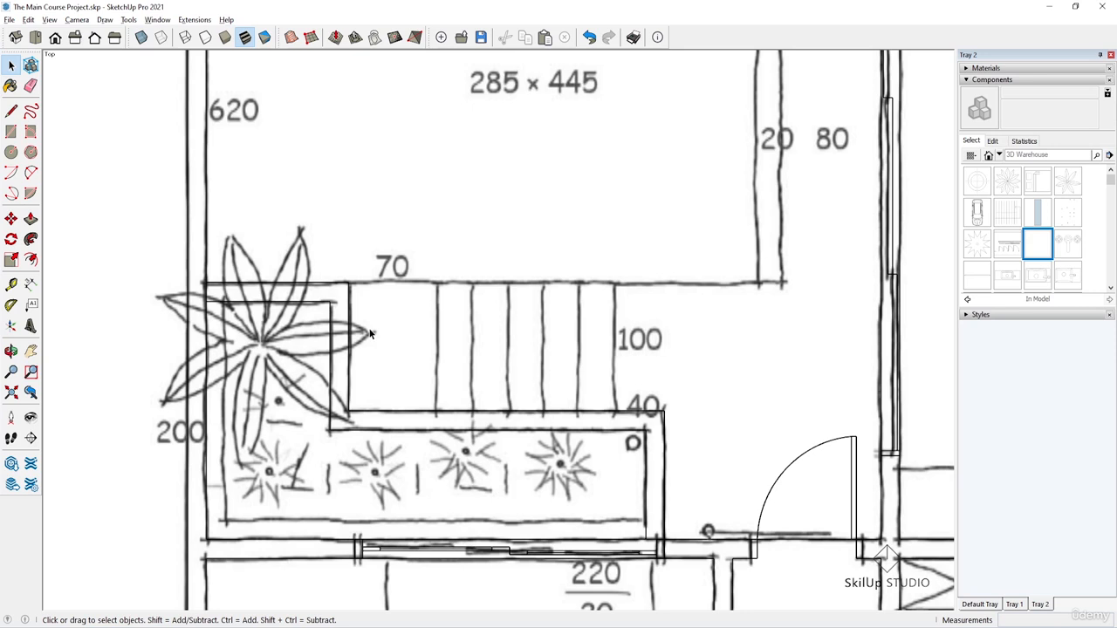
pyautogui.press('r')
pyautogui.click(348, 411)
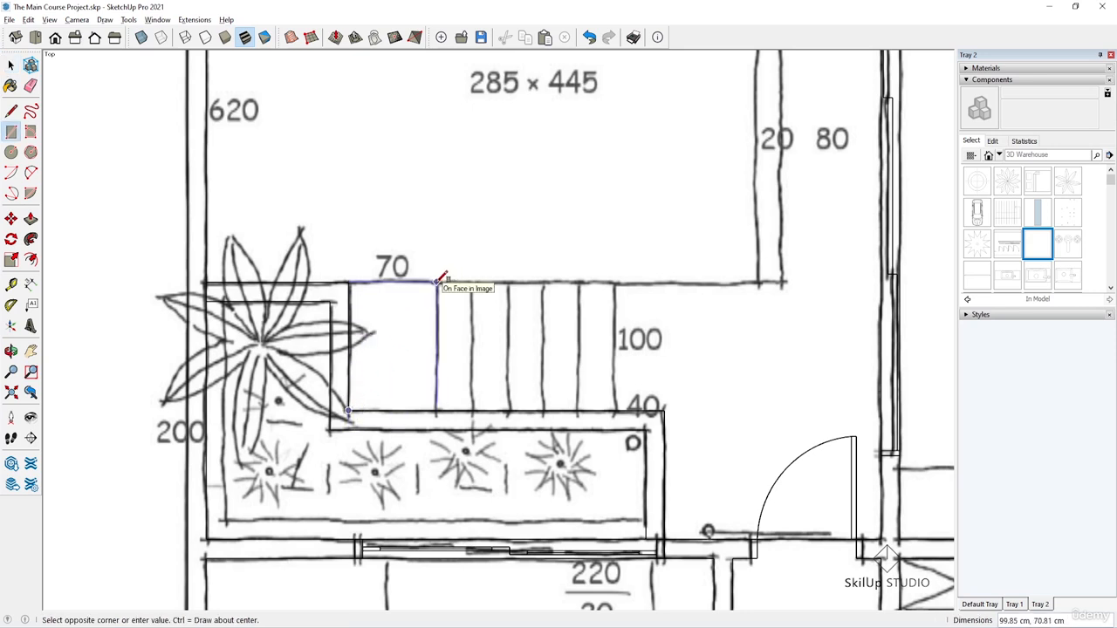
pyautogui.write('100,70')
pyautogui.press('Return')
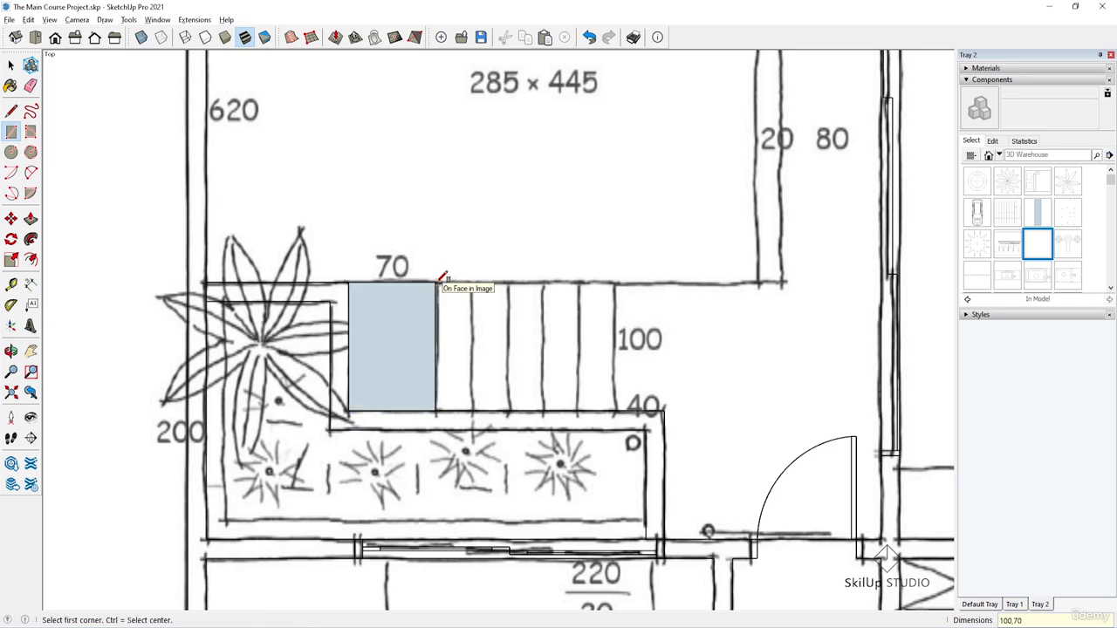
pyautogui.press('space')
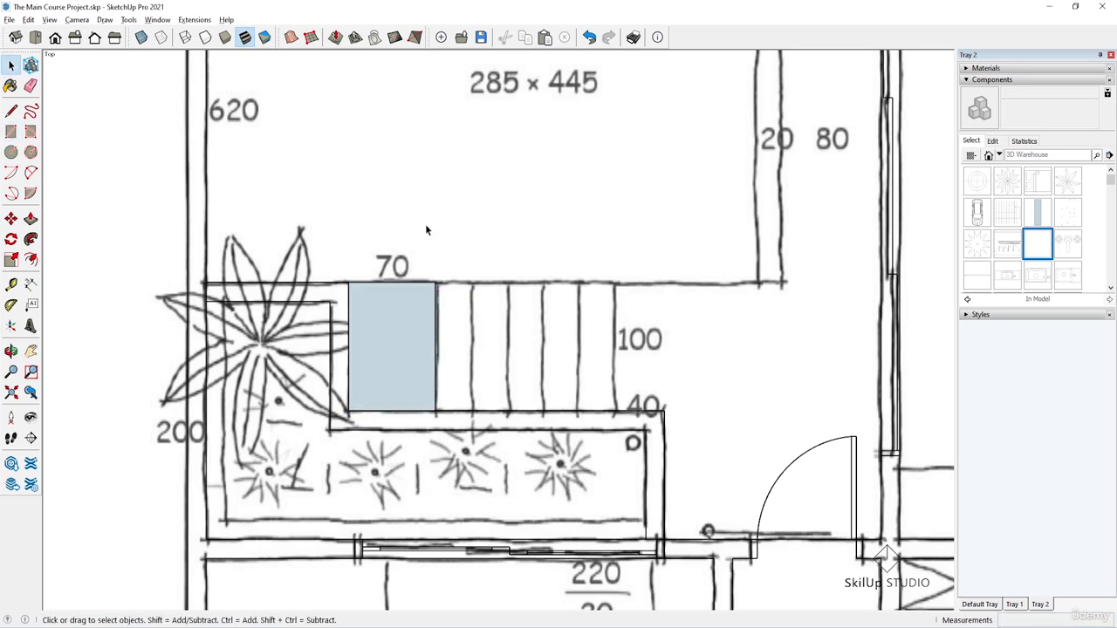
# Draw a horizontal line about 360 cm long from the landing's upper free corner to the opposite courtyard wall.
pyautogui.press('l')
pyautogui.click(435, 282)
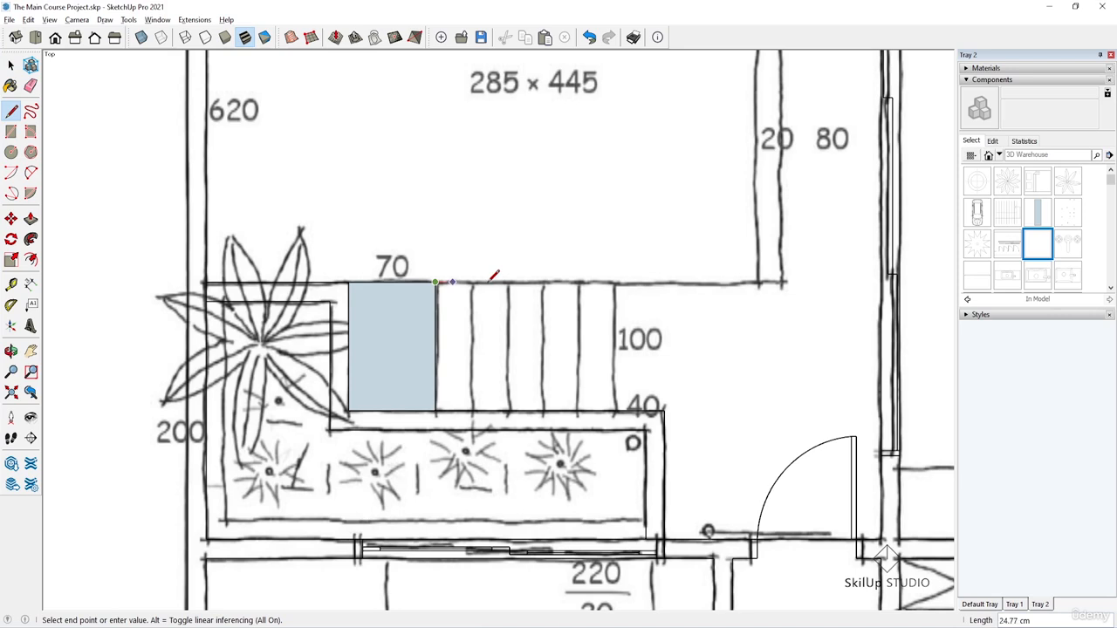
pyautogui.click(883, 282)
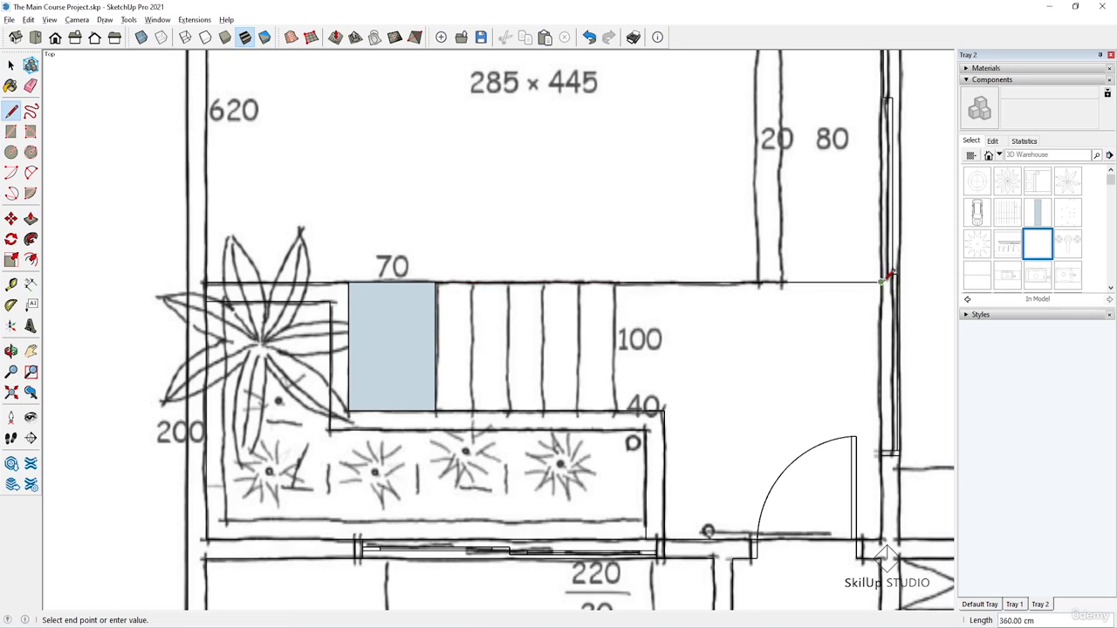
pyautogui.press('space')
# Draw a vertical line from the L-shaped planter's outer corner up to the long horizontal line.
pyautogui.scroll(-2, 755, 344)
pyautogui.scroll(1, 780, 222)
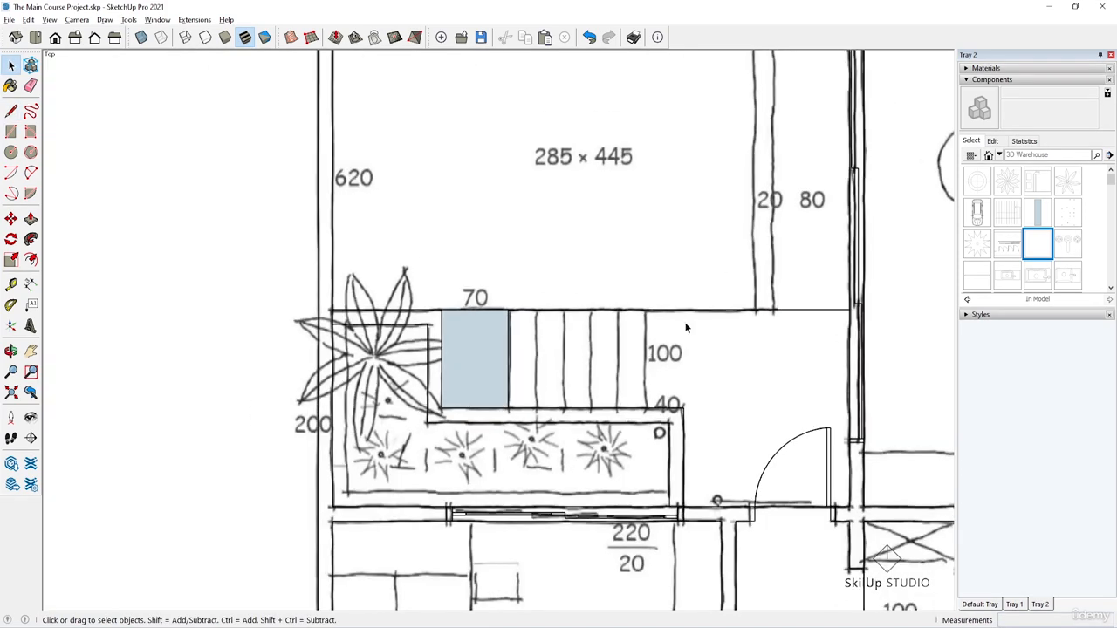
pyautogui.press('l')
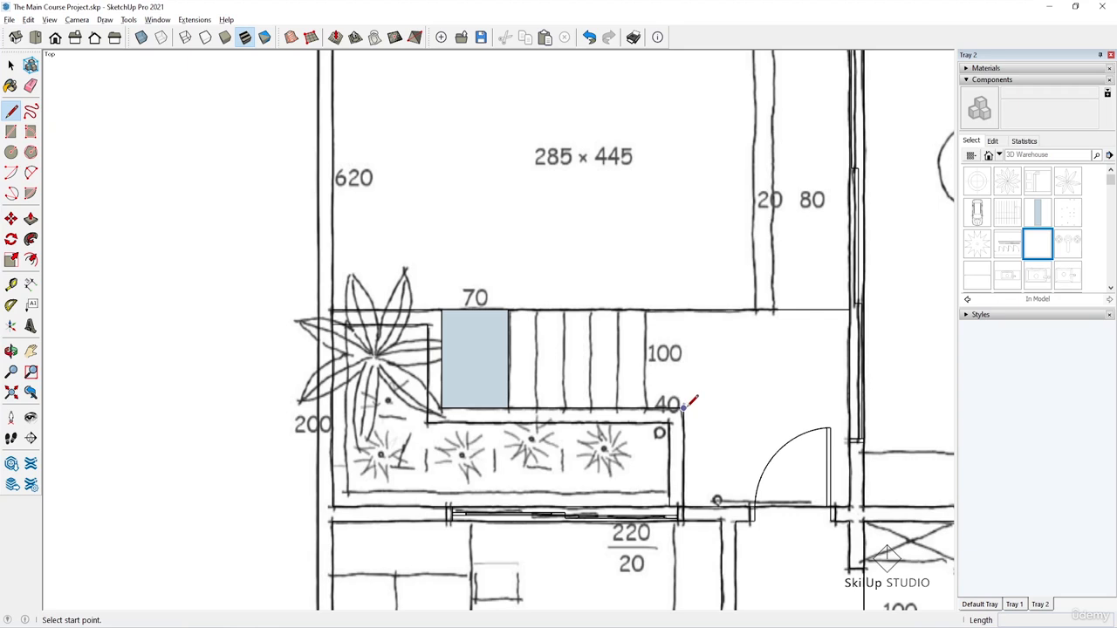
pyautogui.click(683, 407)
pyautogui.click(684, 309)
pyautogui.press('space')
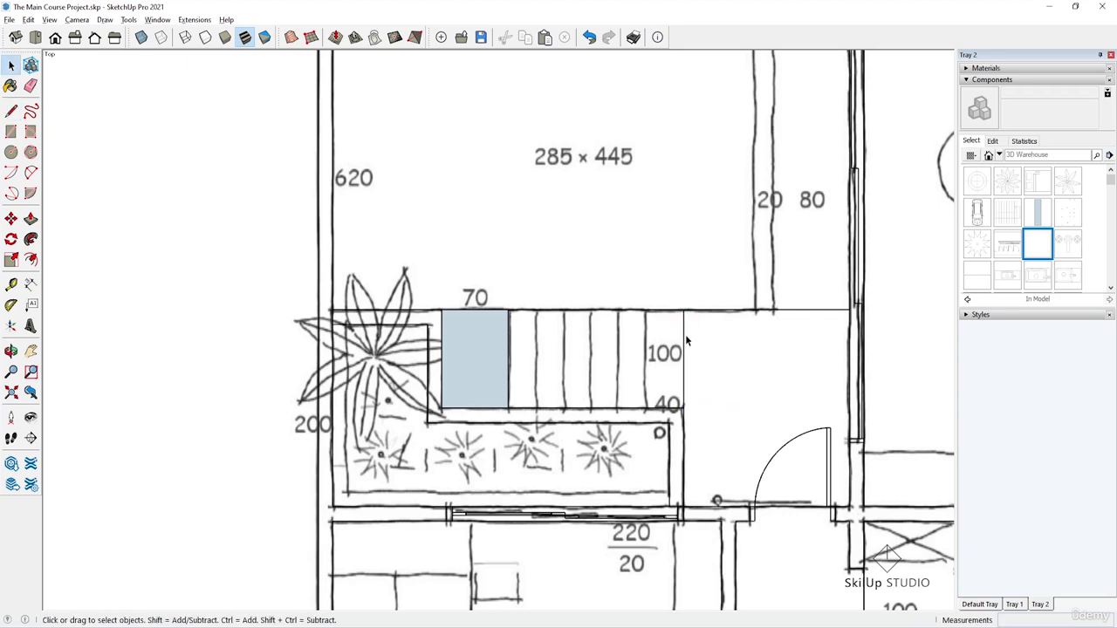
# Copy the vertical line at the L-shaped planter's outer corner 40 cm toward the stair landing to mark the first step.
pyautogui.click(685, 355)
pyautogui.press('m')
pyautogui.press('ctrl')
pyautogui.click(682, 323)
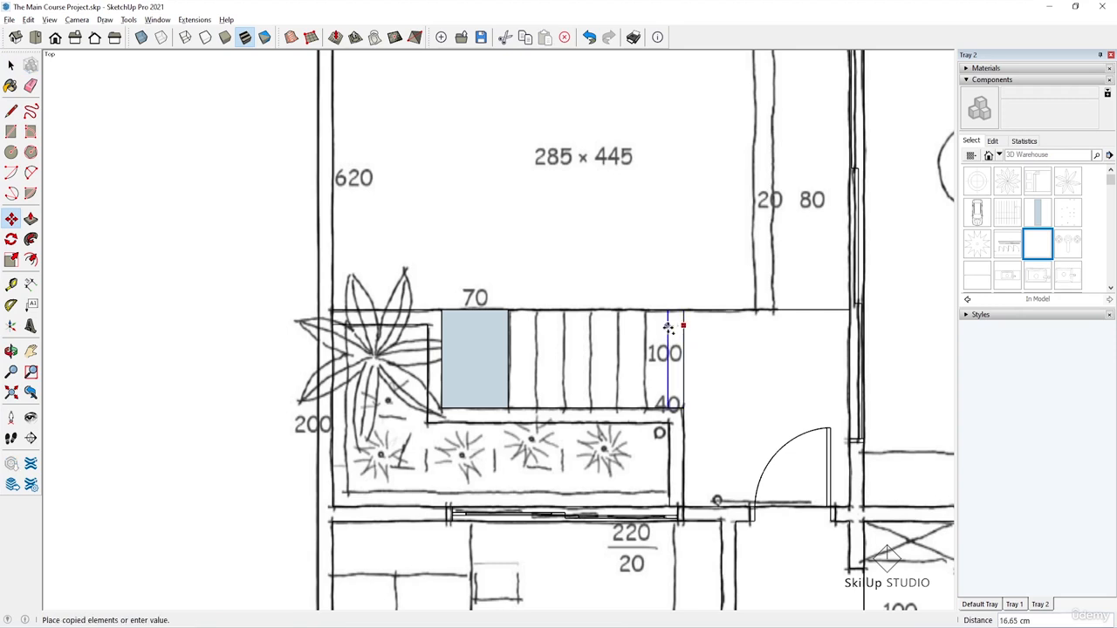
pyautogui.write('40')
pyautogui.press('Return')
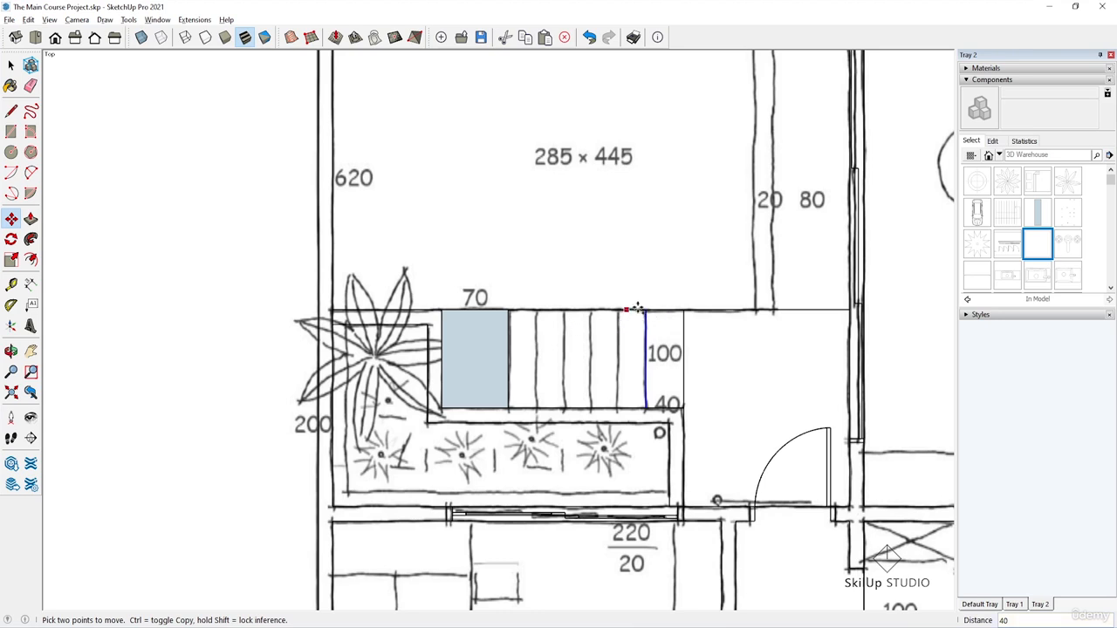
# Copy the first step's line to the landing's near edge and divide the distance into 5 equal parts to form the steps.
pyautogui.click(645, 311)
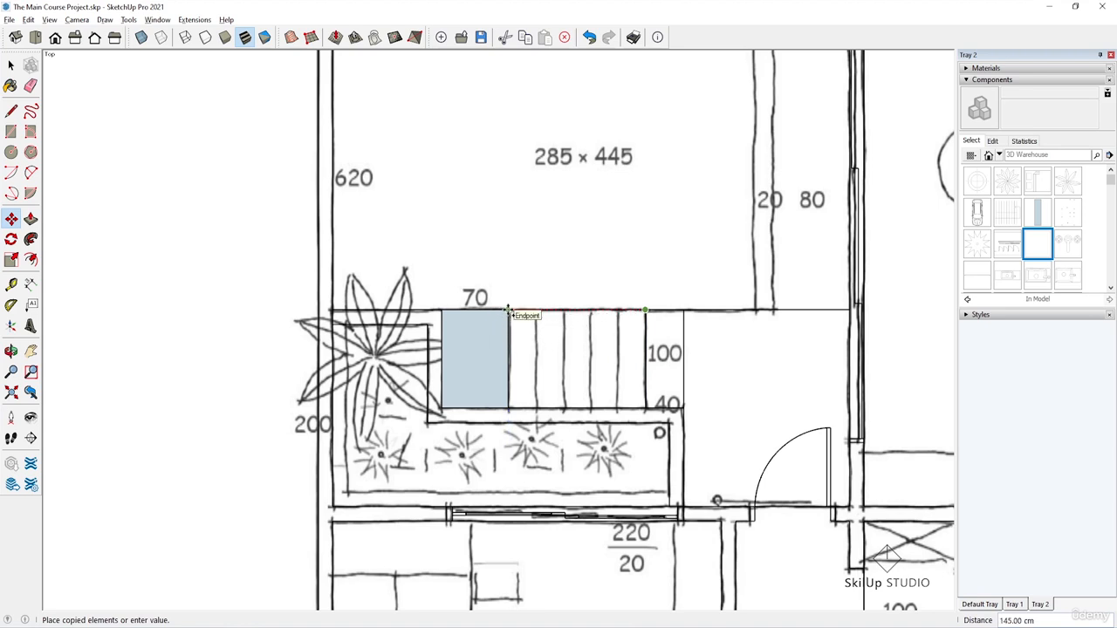
pyautogui.click(509, 310)
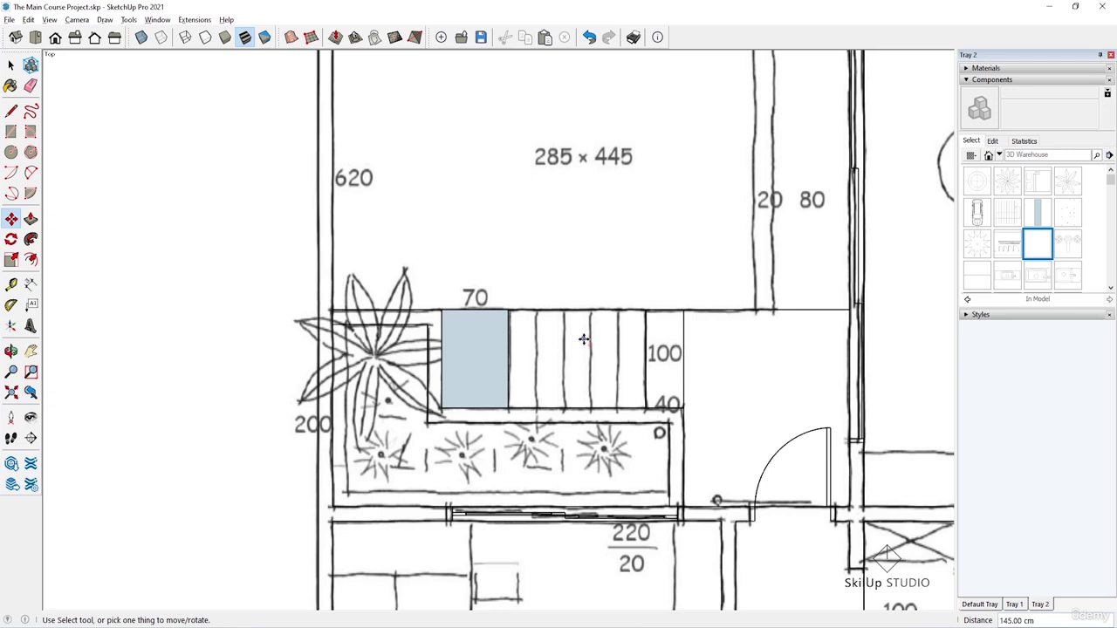
pyautogui.write('/5')
pyautogui.press('Return')
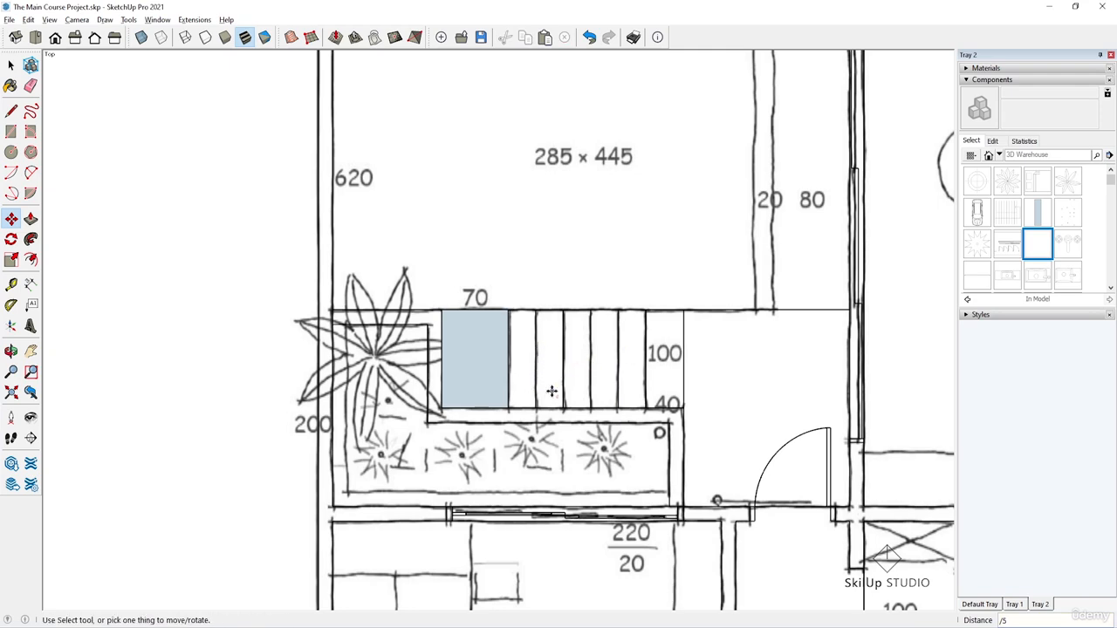
pyautogui.press('space')
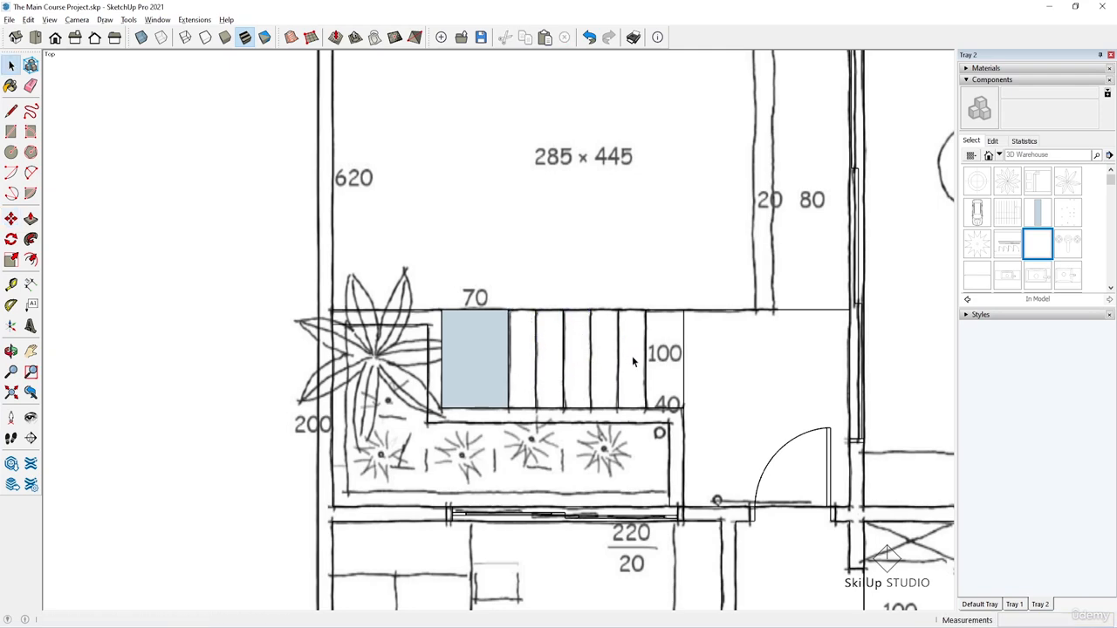
# From the rounded planter's lower corner at the courtyard wall, draw a 285 by 100 cm rectangle and a 285 by 80 cm one.
pyautogui.scroll(-1, 632, 355)
pyautogui.scroll(2, 724, 162)
pyautogui.scroll(-2, 760, 385)
pyautogui.scroll(3, 836, 131)
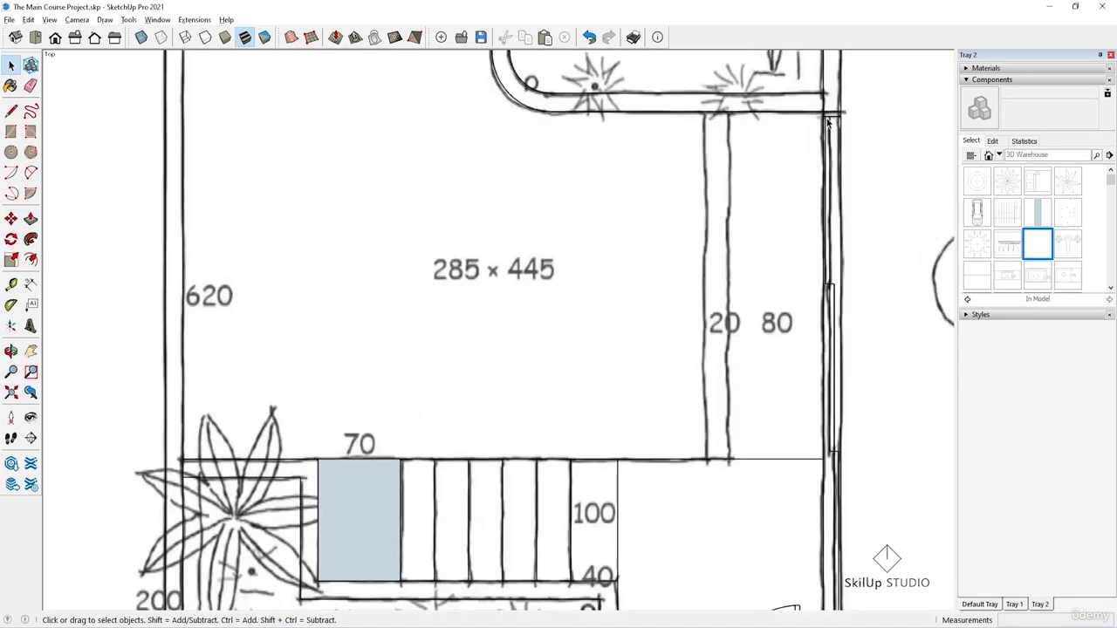
pyautogui.press('r')
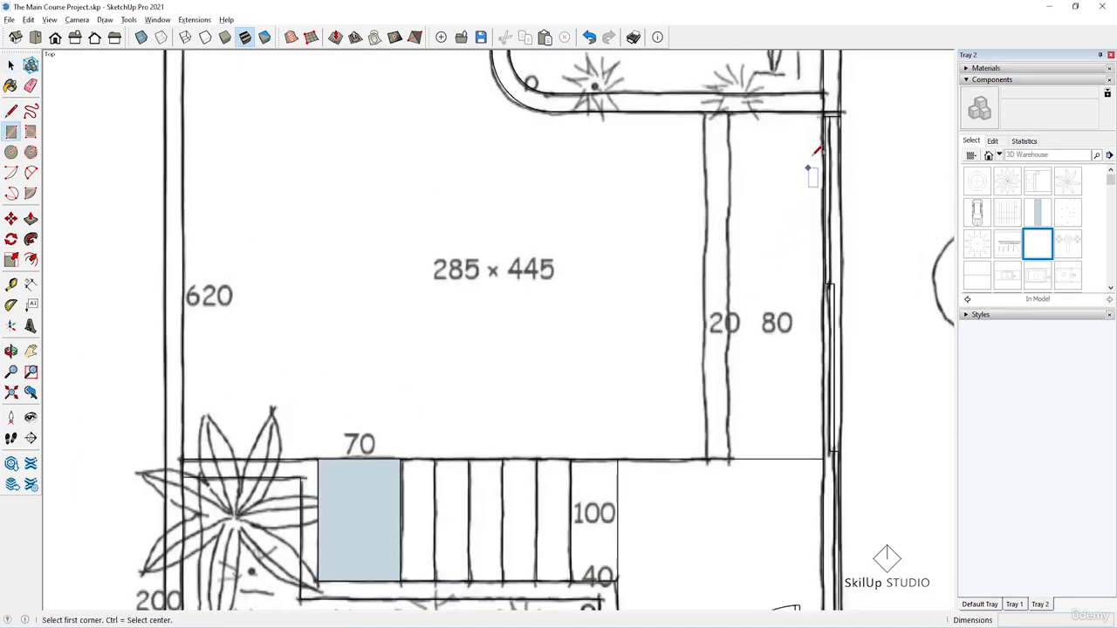
pyautogui.click(828, 109)
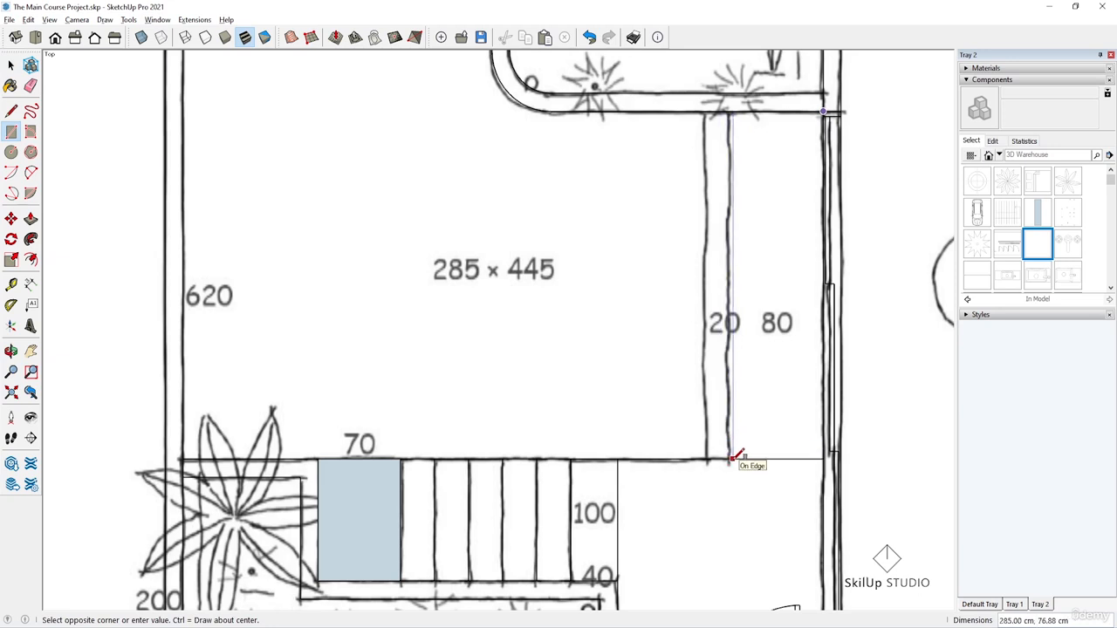
pyautogui.write('285,100')
pyautogui.press('Return')
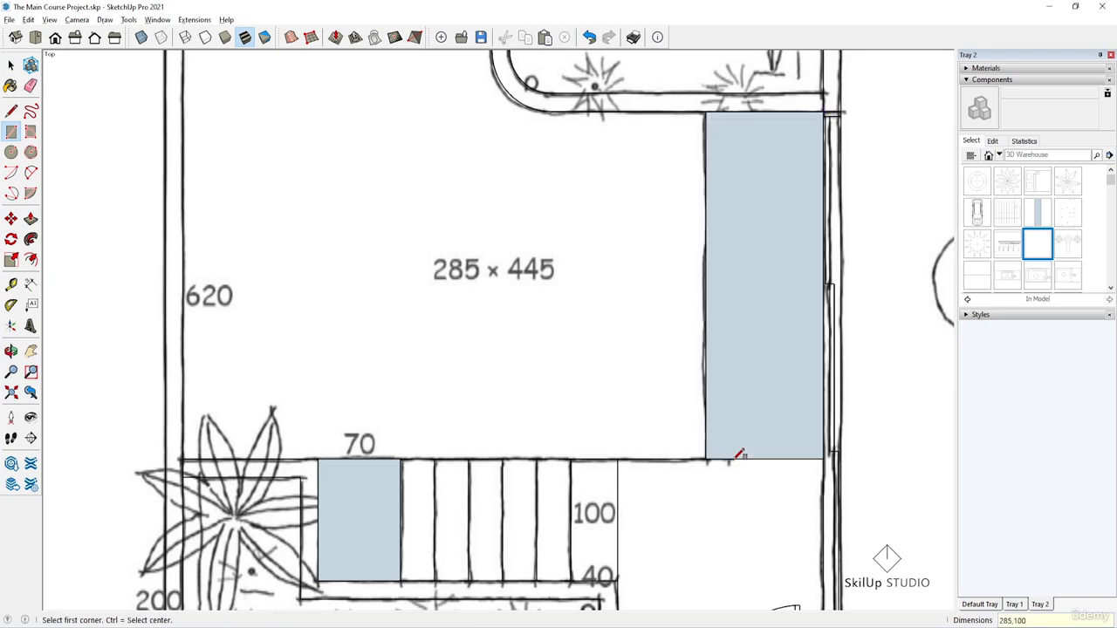
pyautogui.click(823, 112)
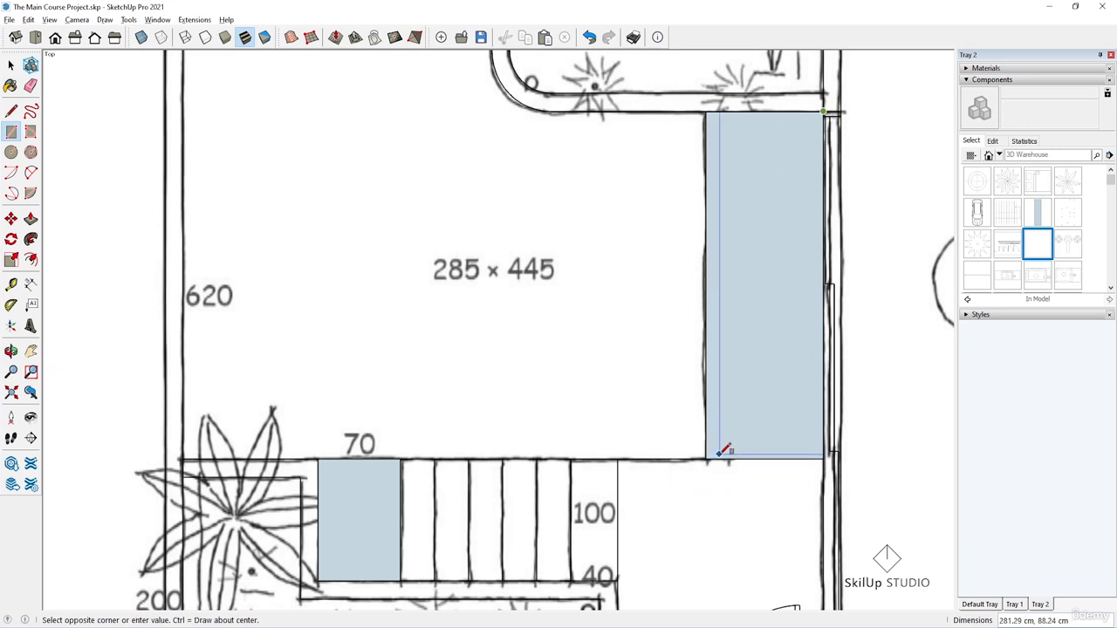
pyautogui.write('285,80')
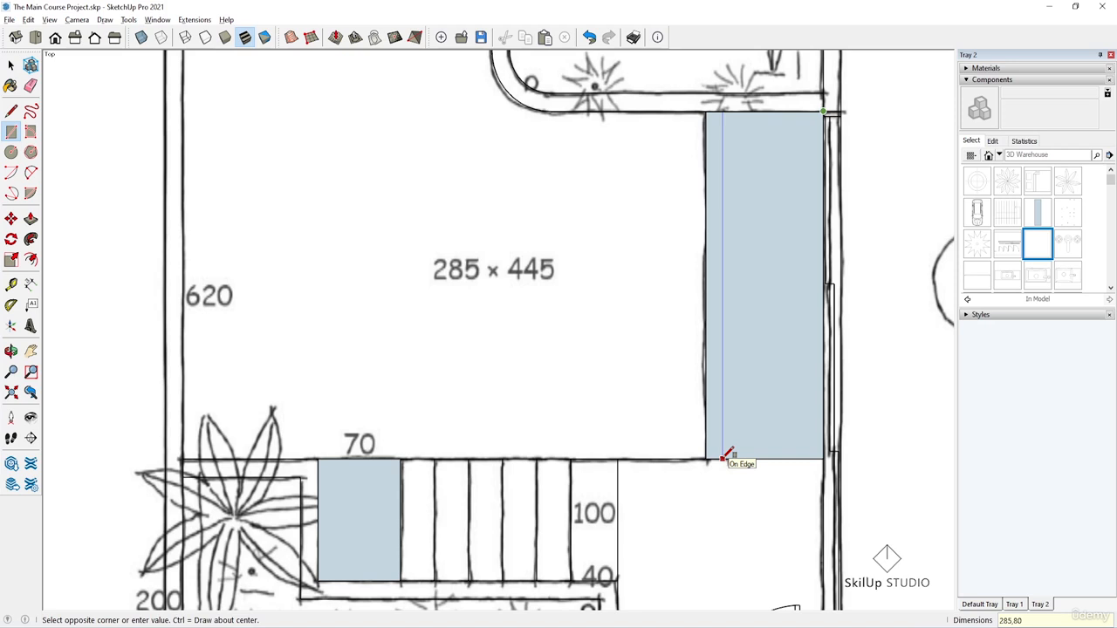
pyautogui.press('Return')
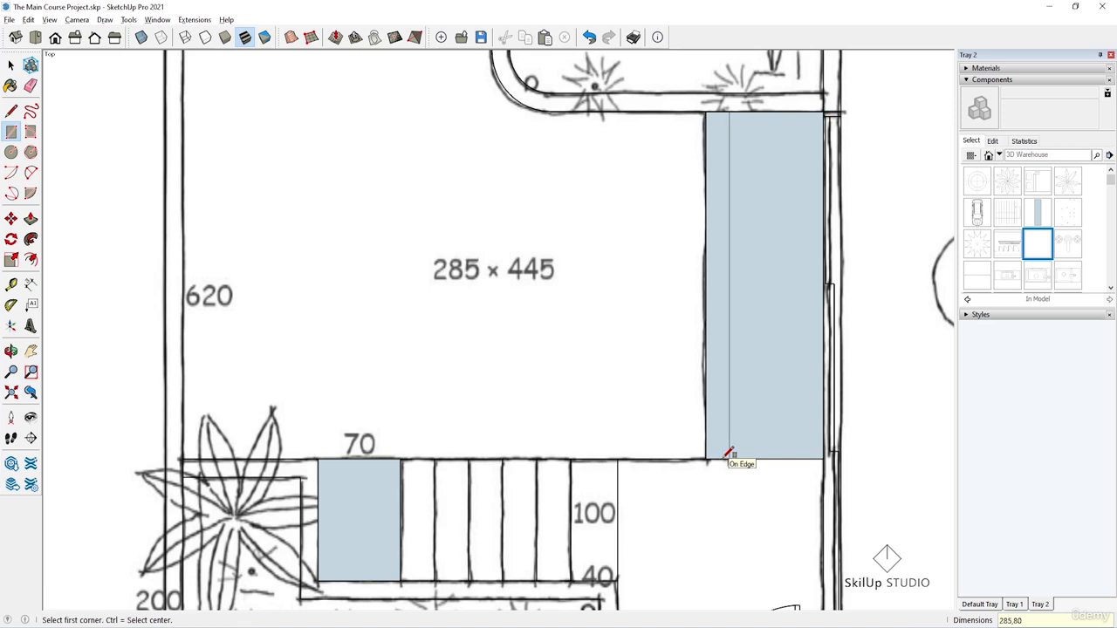
# Delete the faces of the 80 cm wide strip and the narrow strip beside it, keeping their edges.
pyautogui.press('space')
pyautogui.click(744, 250)
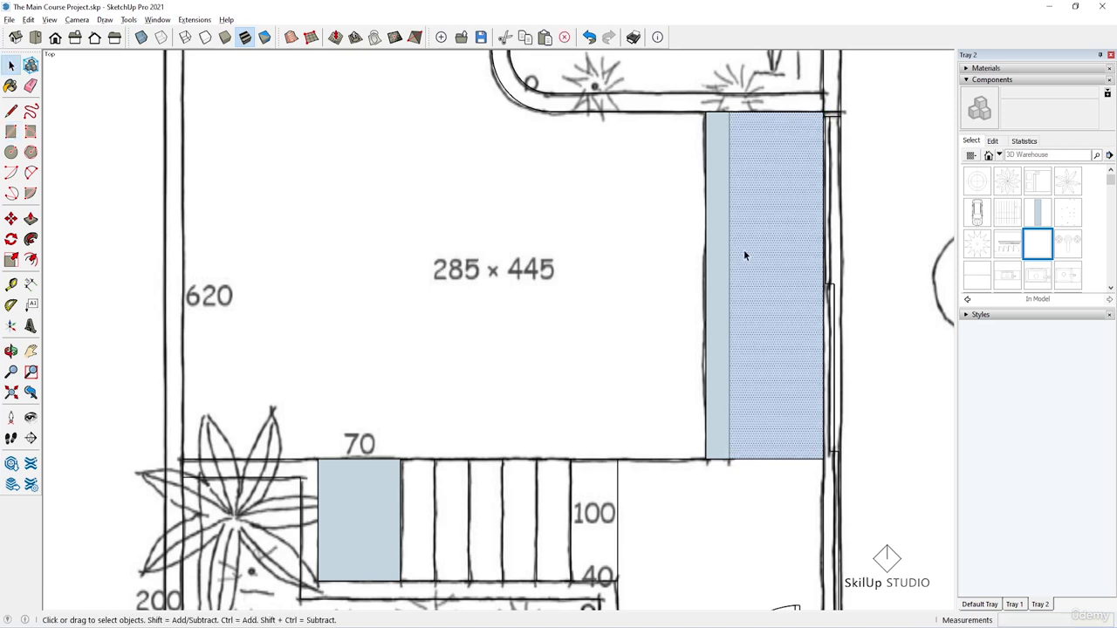
pyautogui.press('Delete')
pyautogui.click(722, 291)
pyautogui.press('Delete')
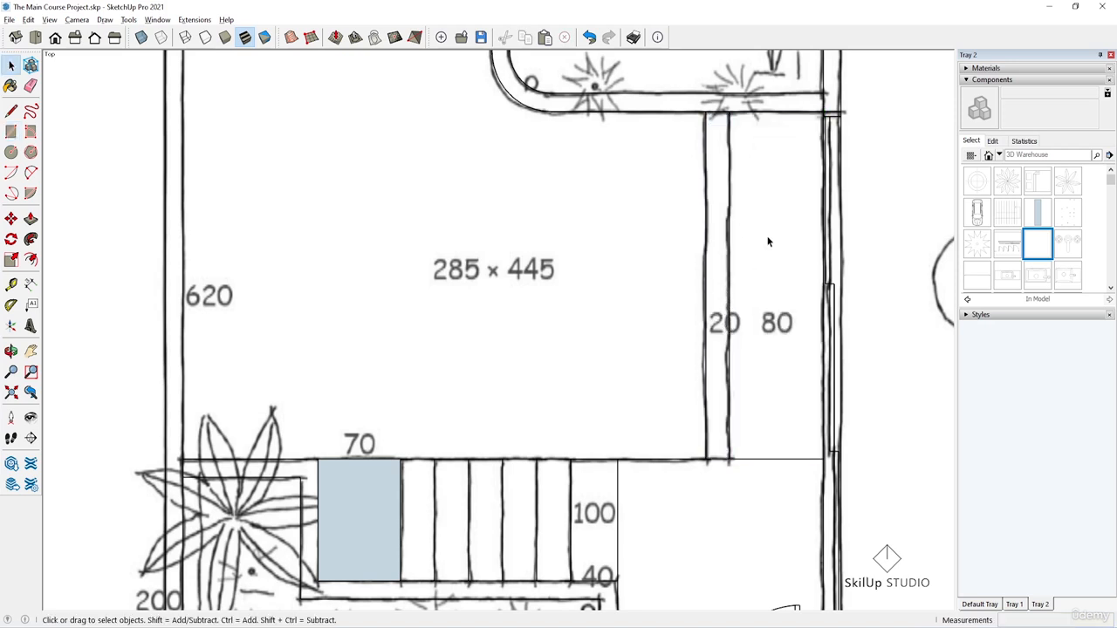
# Delete the horizontal edge closing the 80 cm strip at the courtyard wall and the vertical line above the L-shaped planter's outer corner.
pyautogui.click(784, 459)
pyautogui.press('Delete')
pyautogui.scroll(-2, 584, 262)
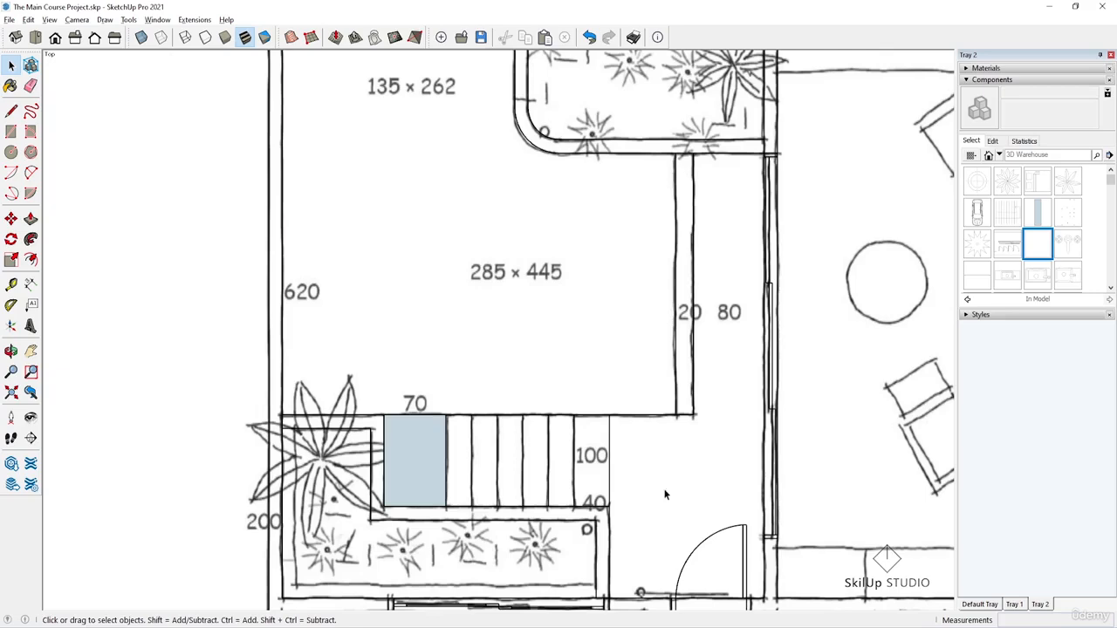
pyautogui.click(610, 438)
pyautogui.click(608, 439)
pyautogui.scroll(-3, 603, 439)
pyautogui.scroll(2, 392, 471)
pyautogui.click(543, 399)
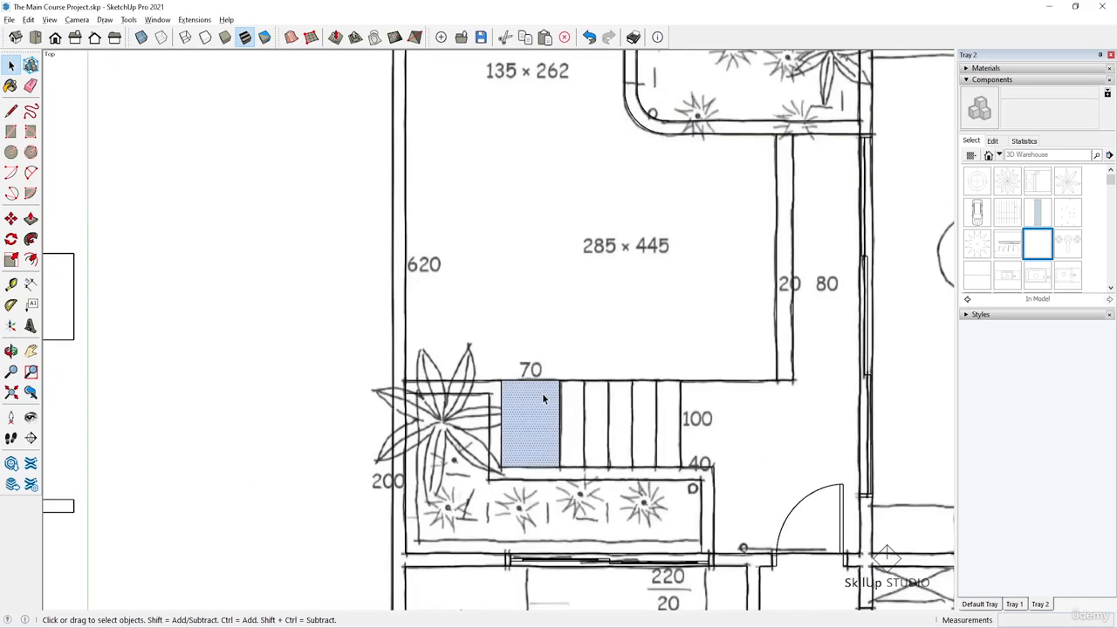
pyautogui.press('Escape')
# Draw a 315 by 53 cm rectangle in the garage from the corner below the stairwell's window.
pyautogui.scroll(-6, 559, 355)
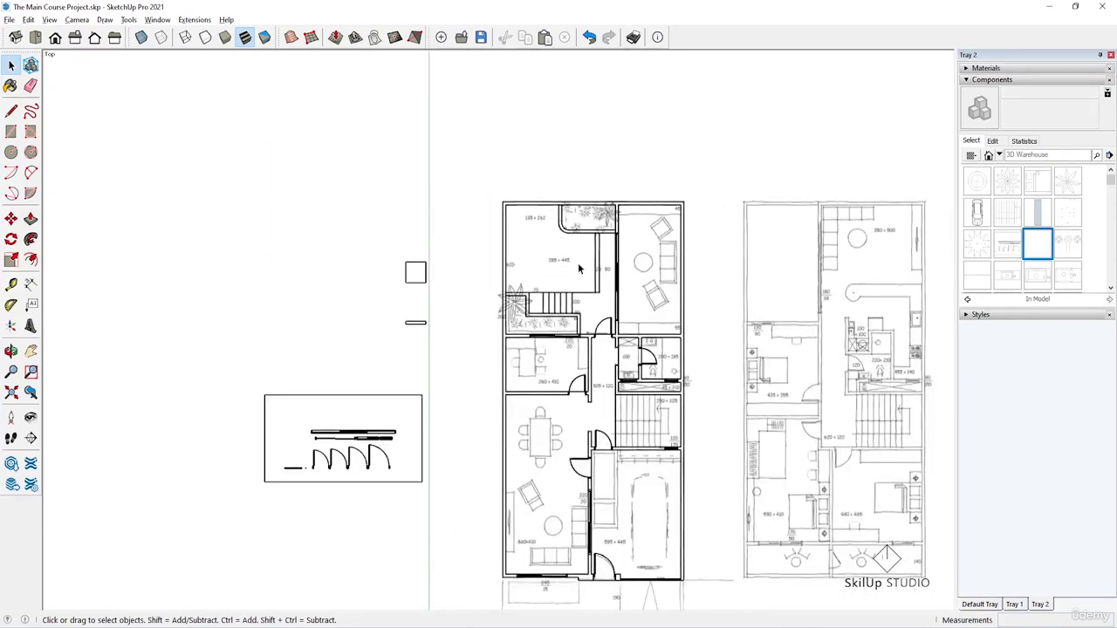
pyautogui.scroll(5, 663, 532)
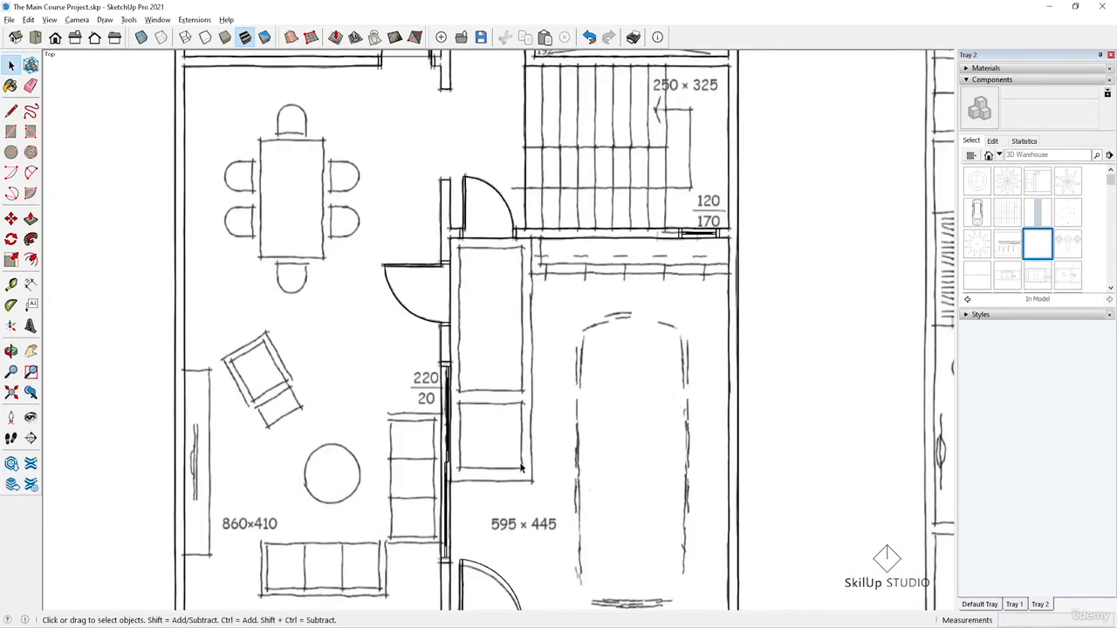
pyautogui.scroll(1, 521, 468)
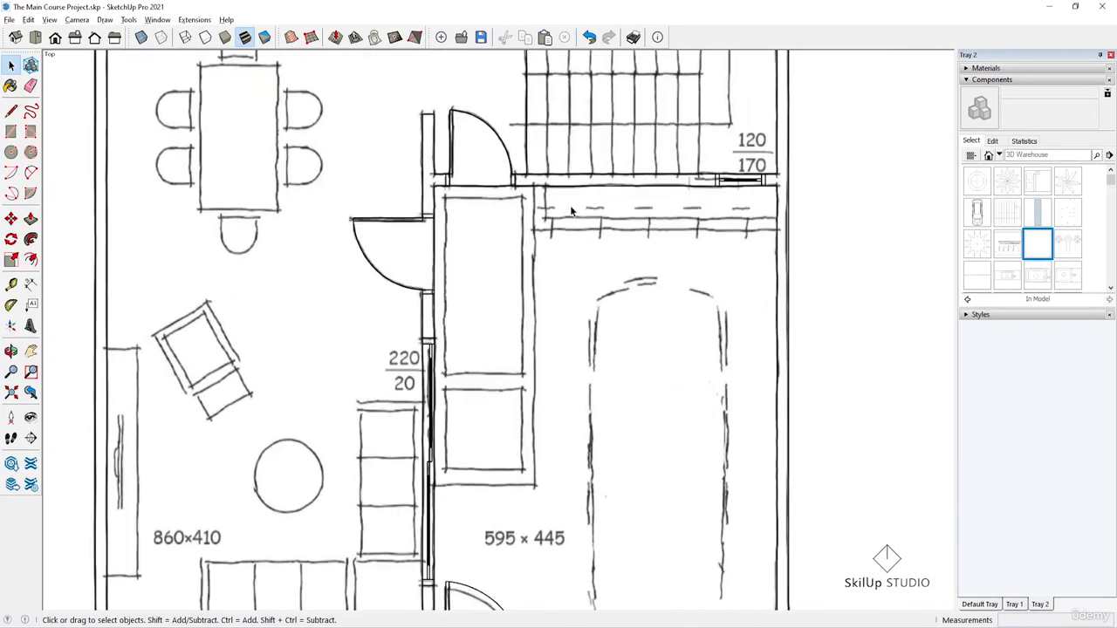
pyautogui.press('r')
pyautogui.click(775, 185)
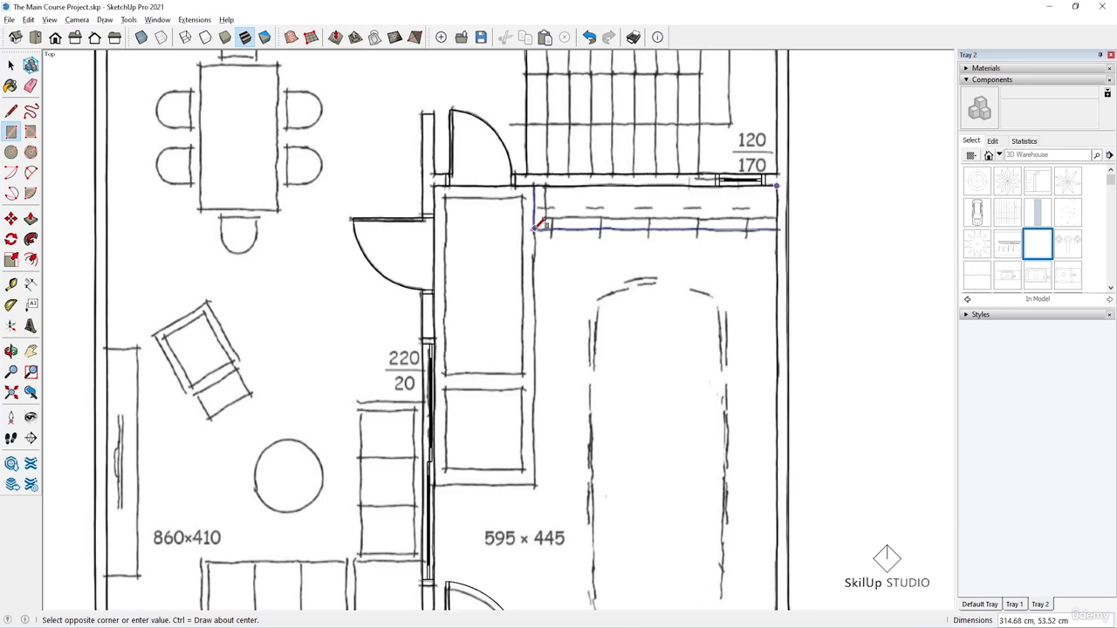
pyautogui.write('315,53')
pyautogui.press('Return')
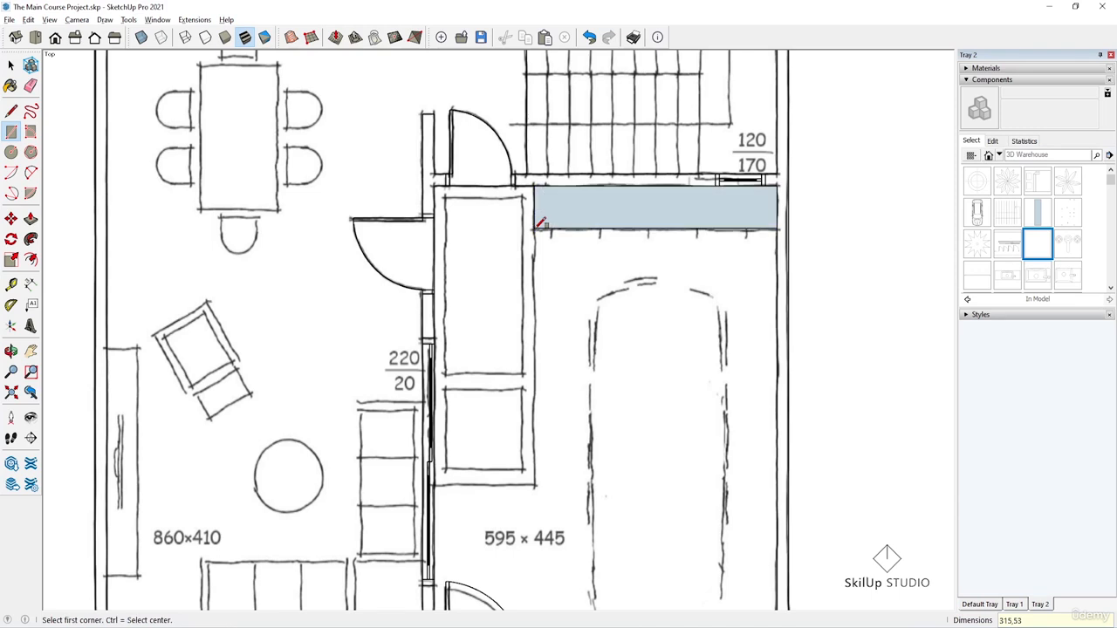
# Delete the garage rectangle's face, group its outline and open the group for editing.
pyautogui.press('space')
pyautogui.click(571, 219)
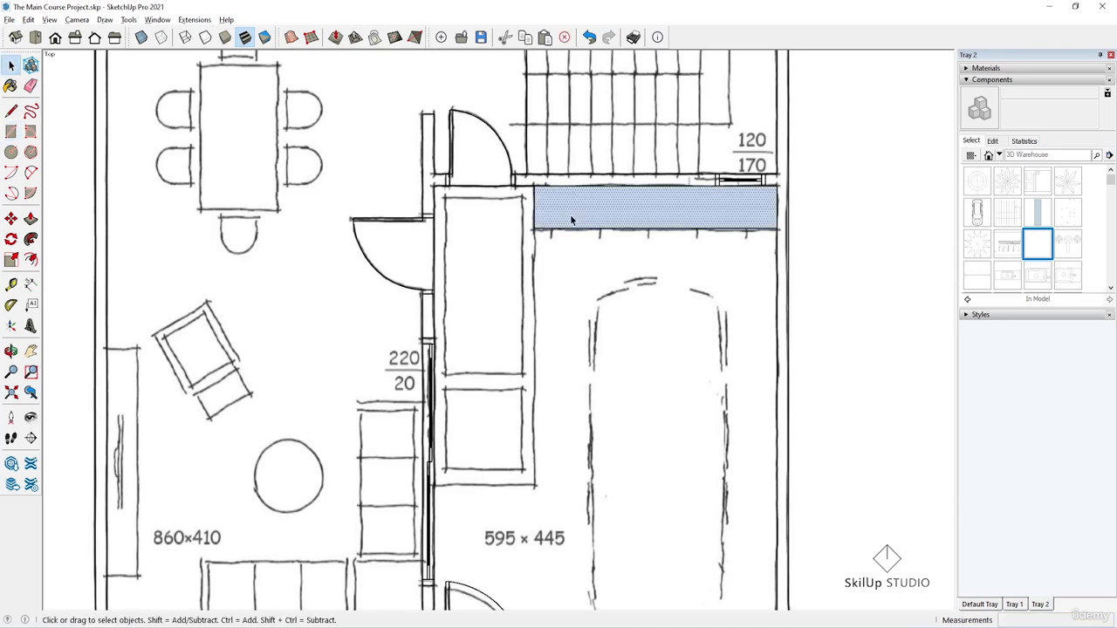
pyautogui.press('Delete')
pyautogui.tripleClick(551, 228)
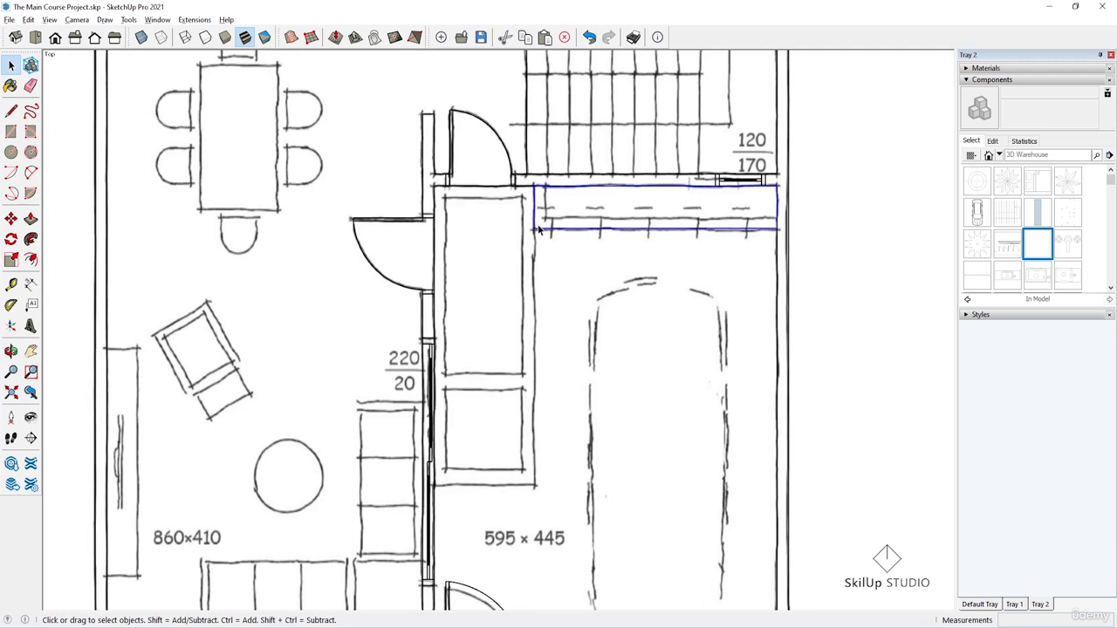
pyautogui.doubleClick(541, 229)
pyautogui.click(542, 229)
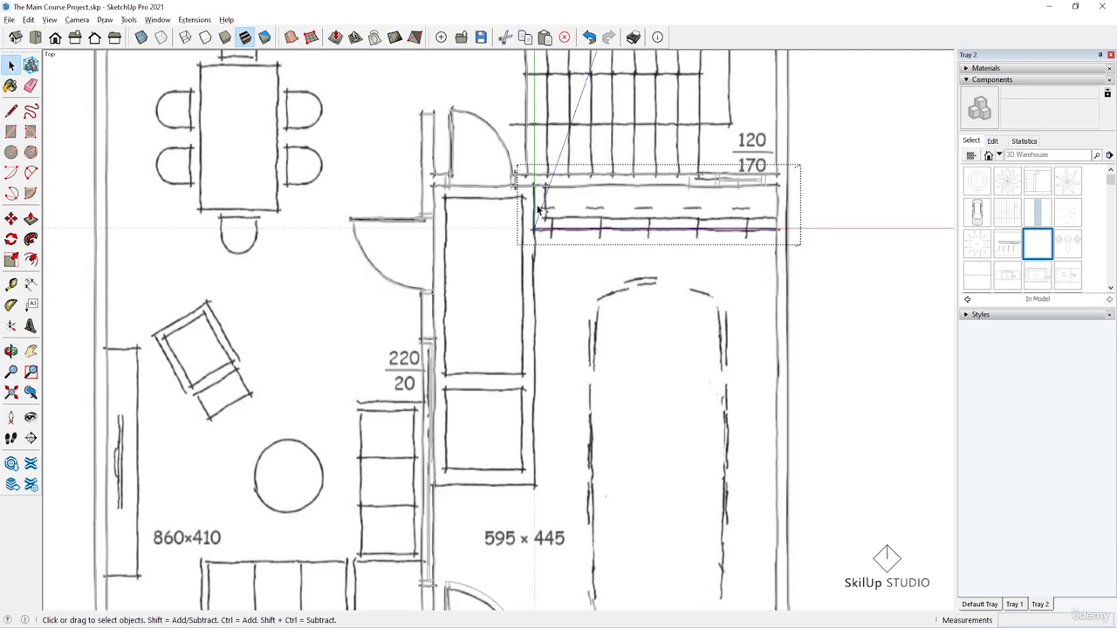
pyautogui.scroll(3, 541, 223)
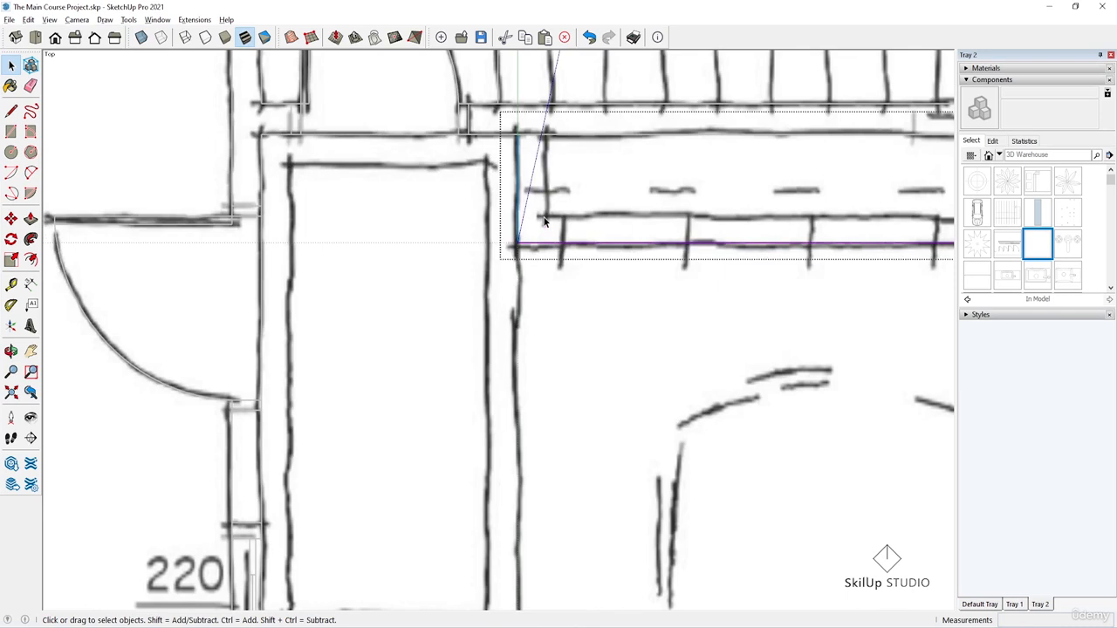
pyautogui.press('f')
pyautogui.click(517, 175)
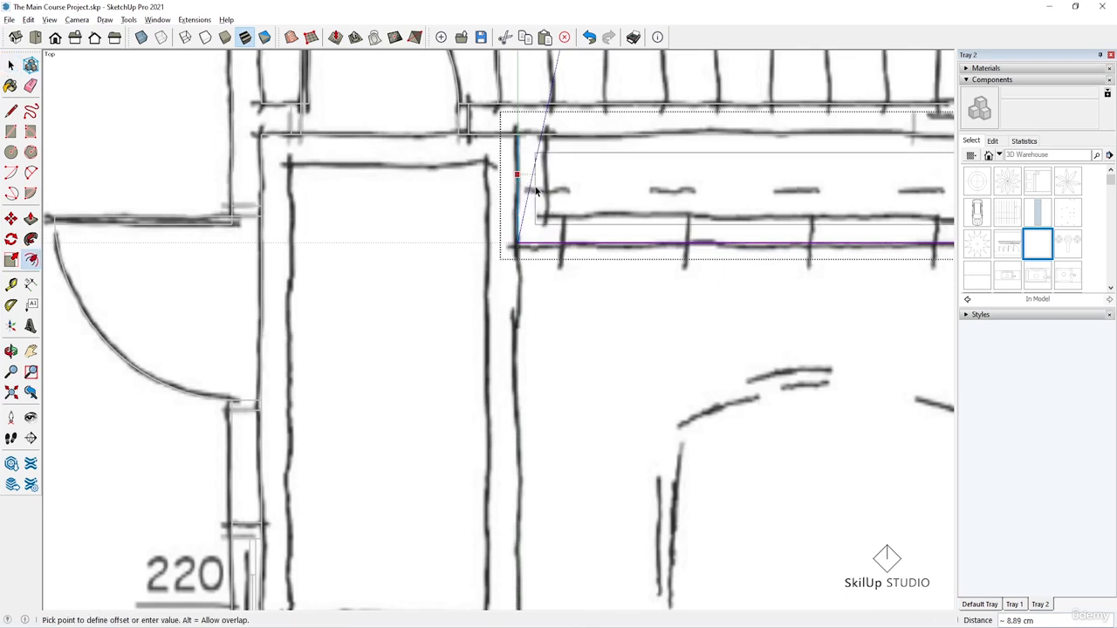
pyautogui.write('1')
pyautogui.press('Escape')
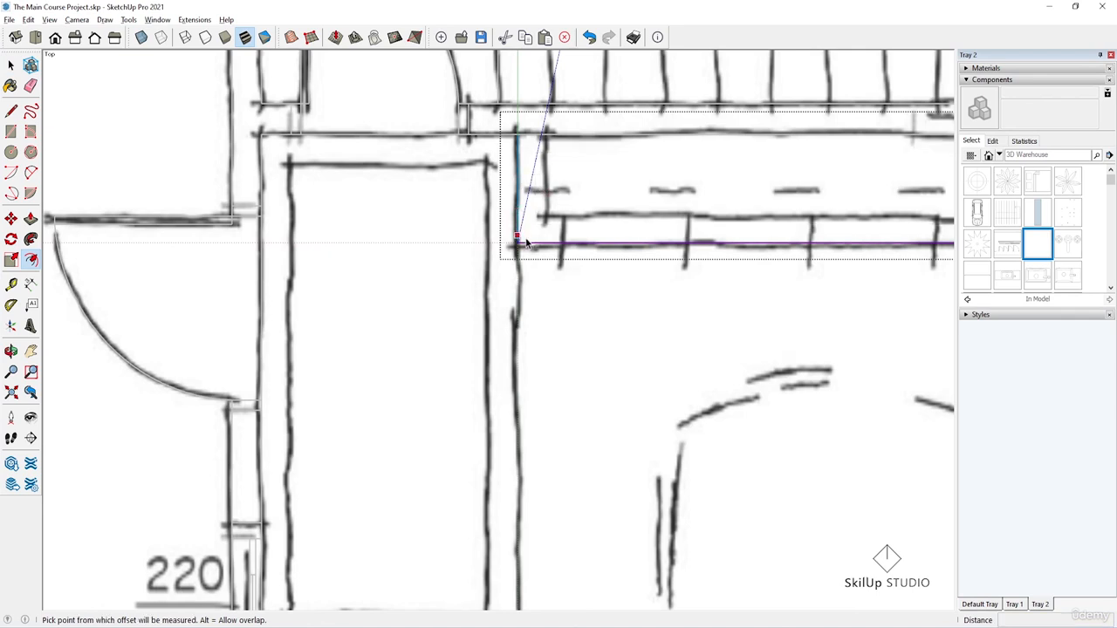
pyautogui.press('space')
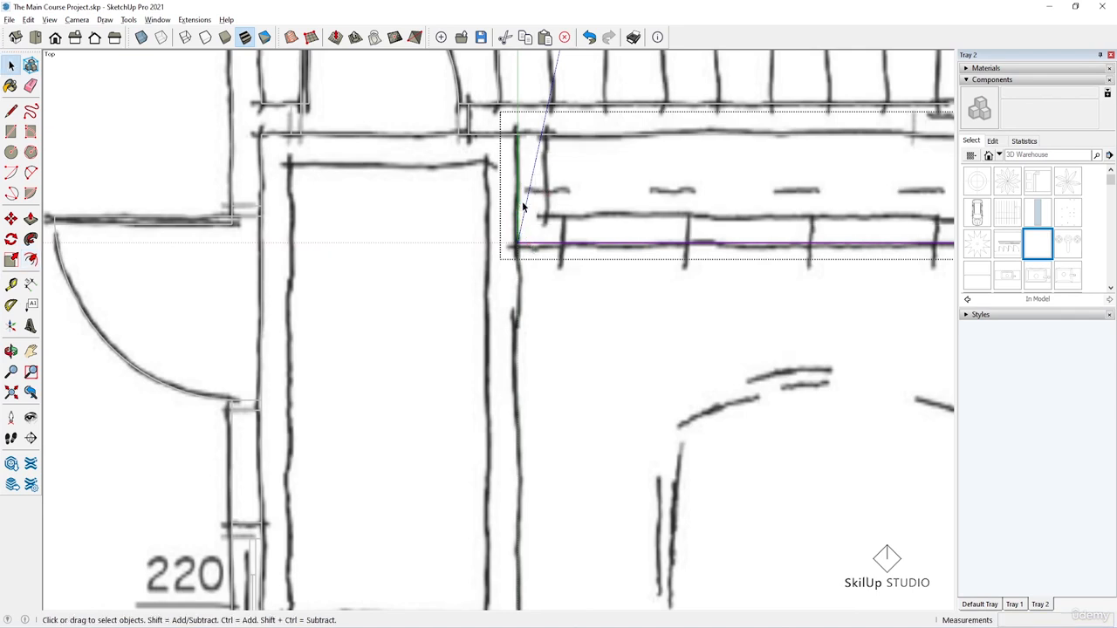
# Offset the garage rectangle's two edges that face away from the walls 15 cm inward.
pyautogui.moveTo(541, 232); pyautogui.dragTo(501, 275)
pyautogui.press('f')
pyautogui.click(532, 244)
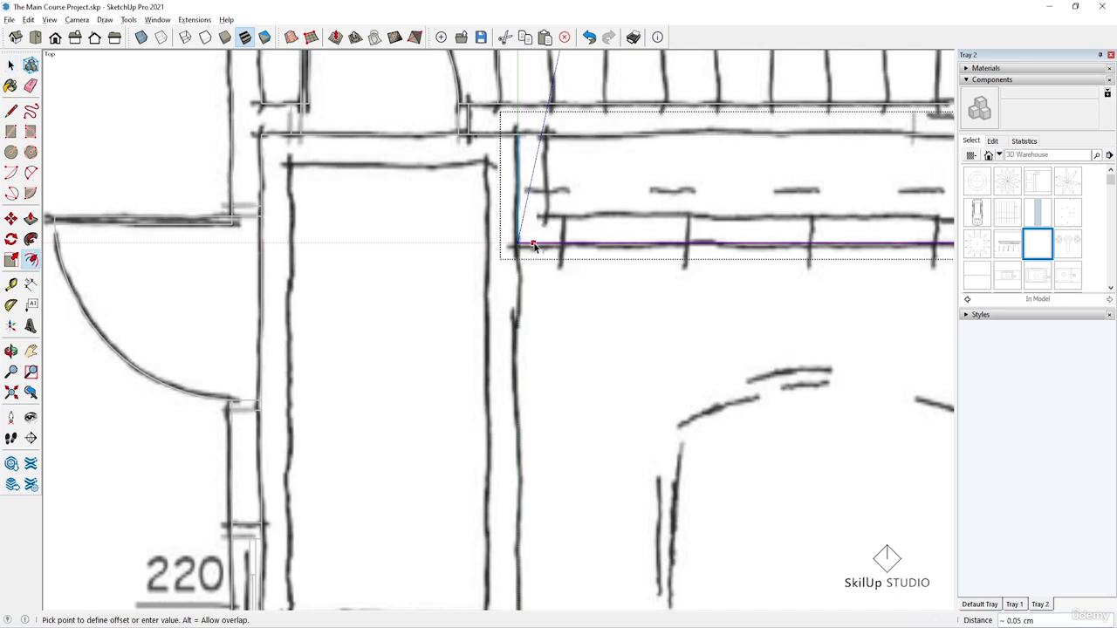
pyautogui.write('15')
pyautogui.press('Return')
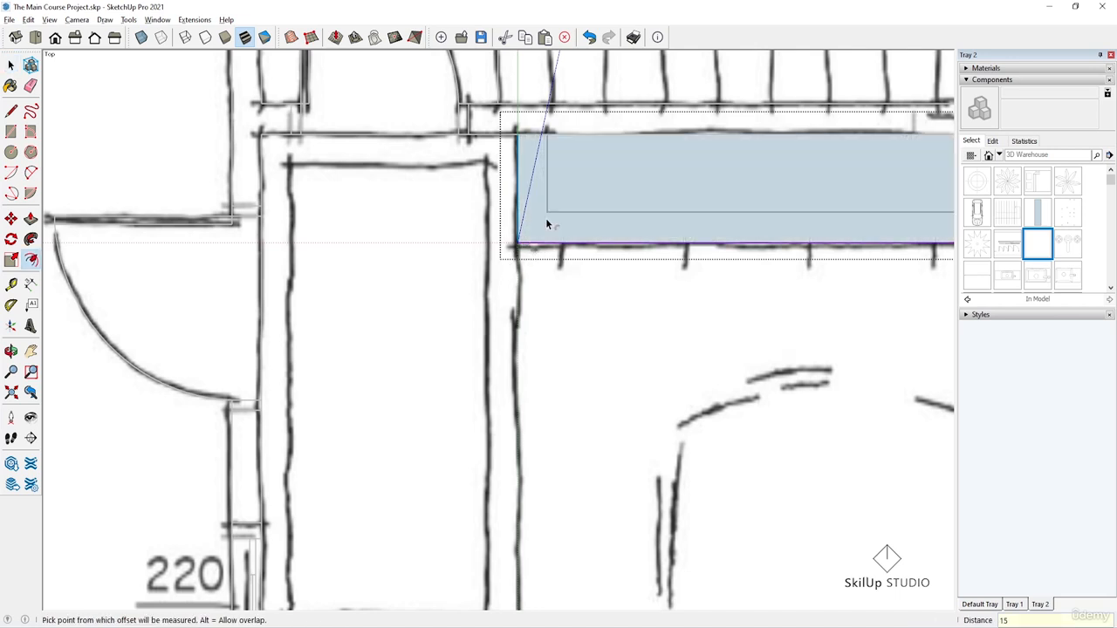
# Delete the border face and the inner face of the garage rectangle and leave the group.
pyautogui.press('space')
pyautogui.click(549, 220)
pyautogui.press('Delete')
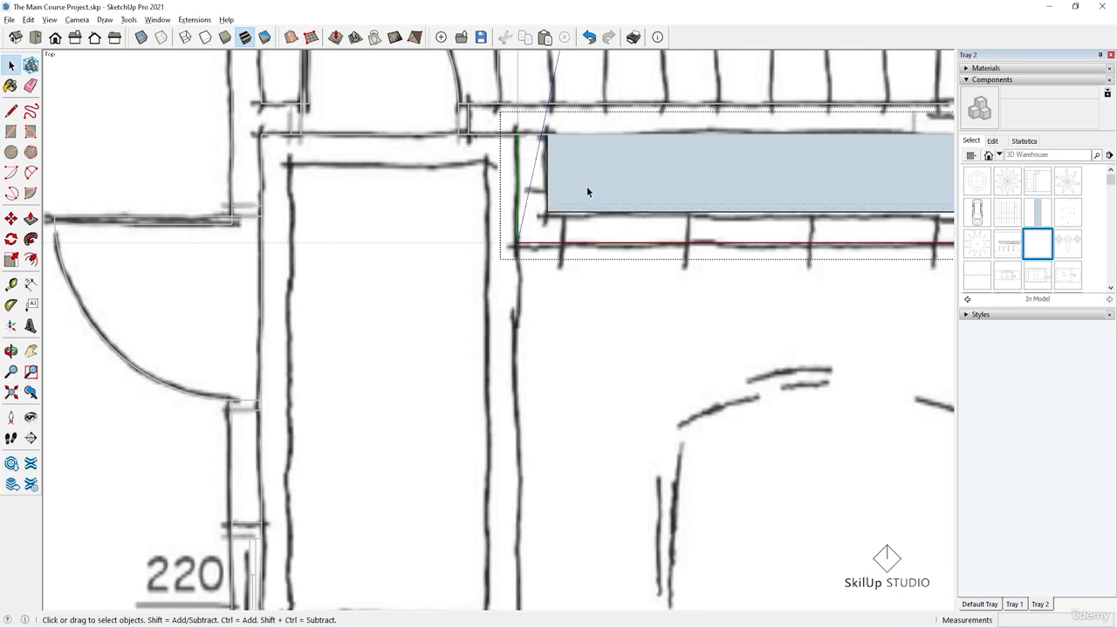
pyautogui.click(587, 186)
pyautogui.press('Delete')
pyautogui.scroll(-4, 569, 196)
pyautogui.press('Escape')
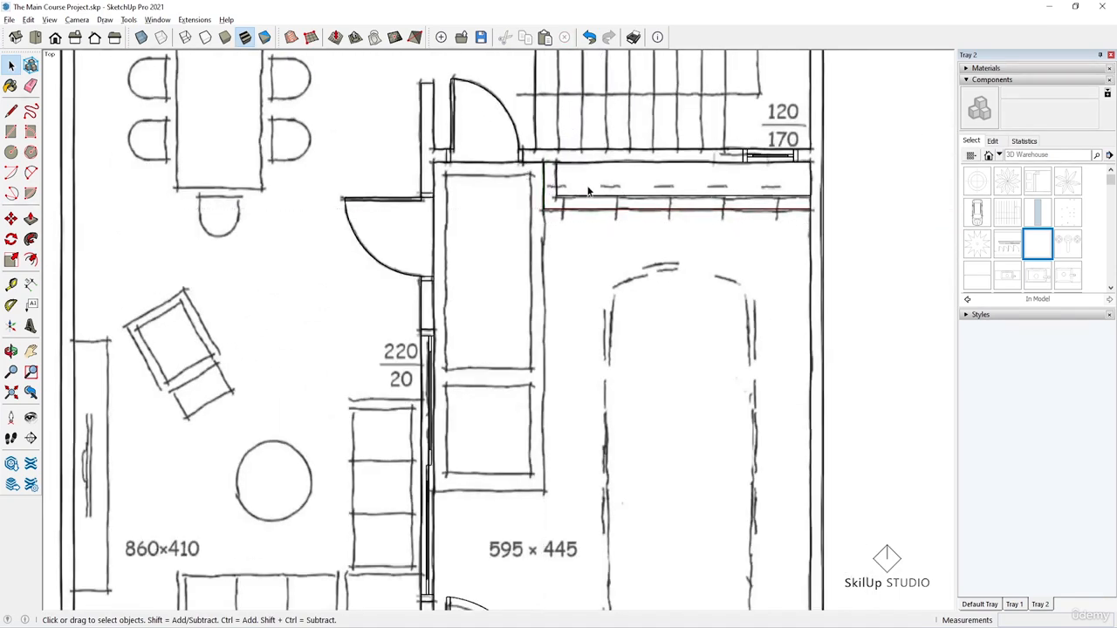
# Draw a 375 by 130 cm rectangle in the garage from its upper corner against the living room wall.
pyautogui.scroll(-3, 590, 193)
pyautogui.scroll(3, 514, 323)
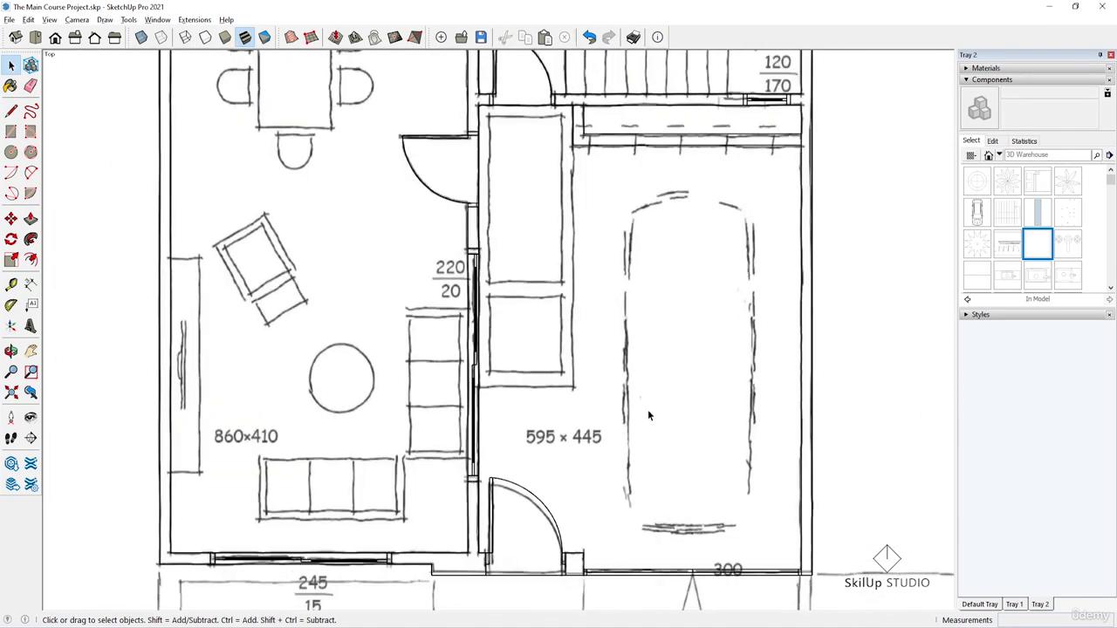
pyautogui.press('r')
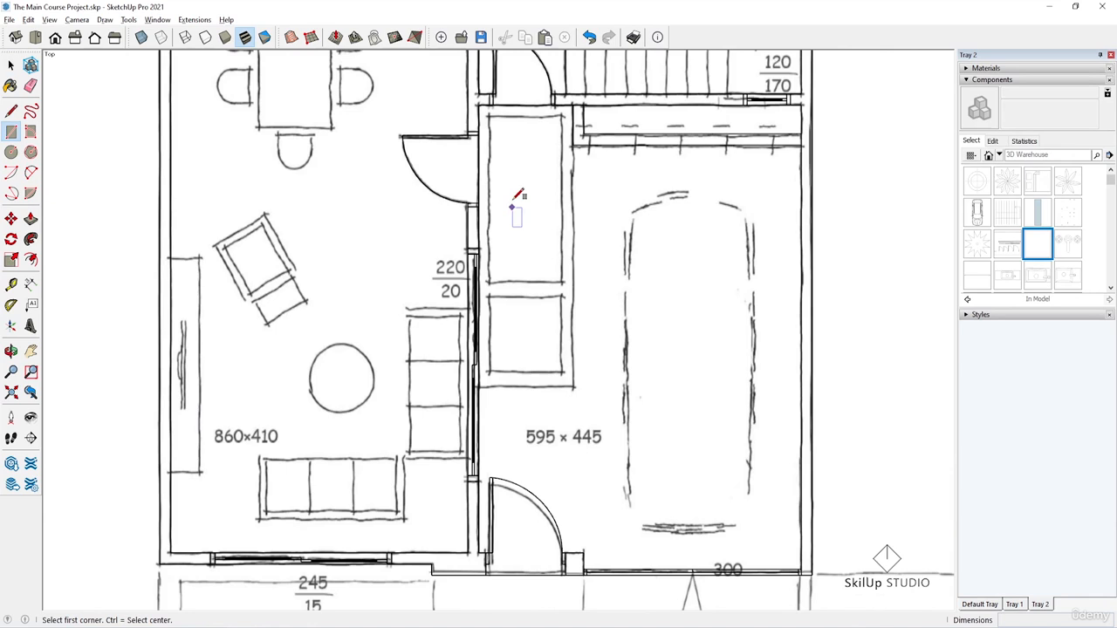
pyautogui.click(478, 106)
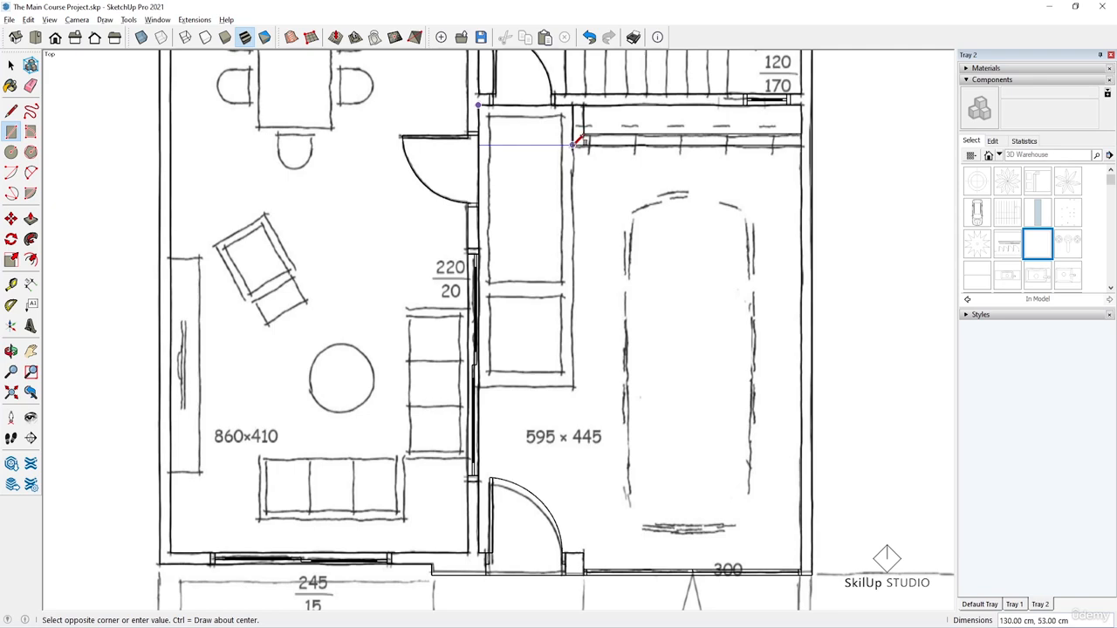
pyautogui.scroll(3, 573, 145)
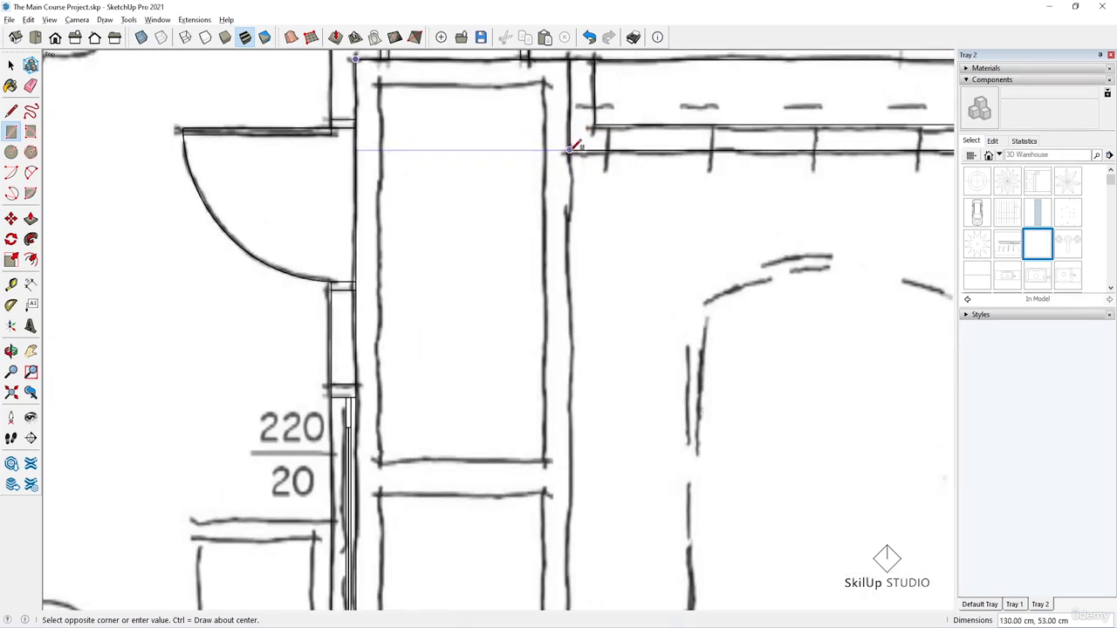
pyautogui.scroll(-1, 569, 141)
pyautogui.scroll(-1, 576, 137)
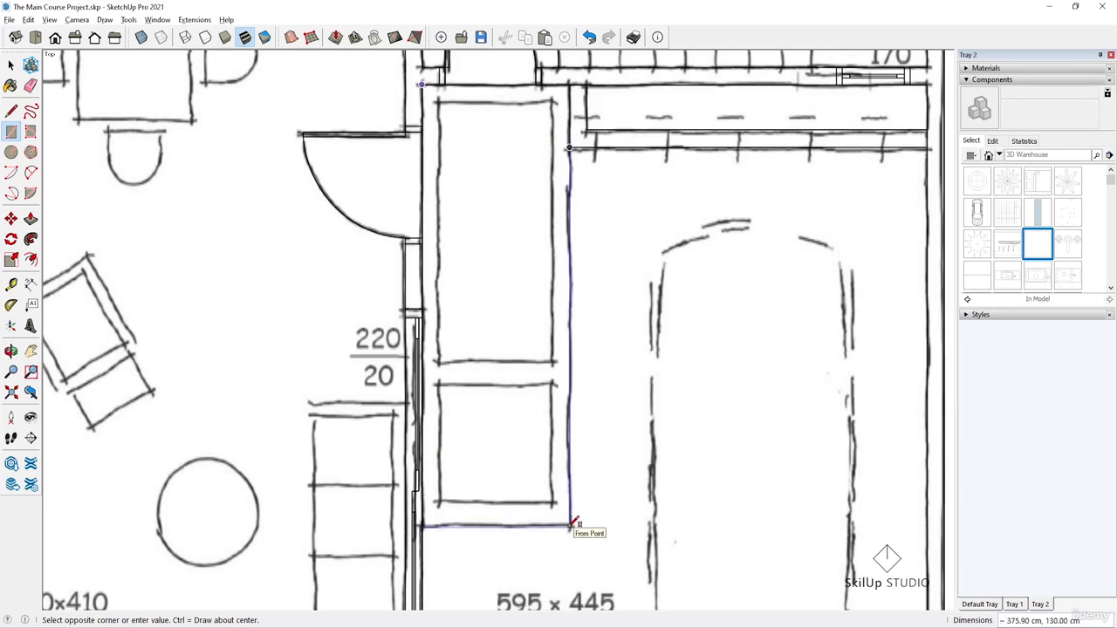
pyautogui.write('375,130')
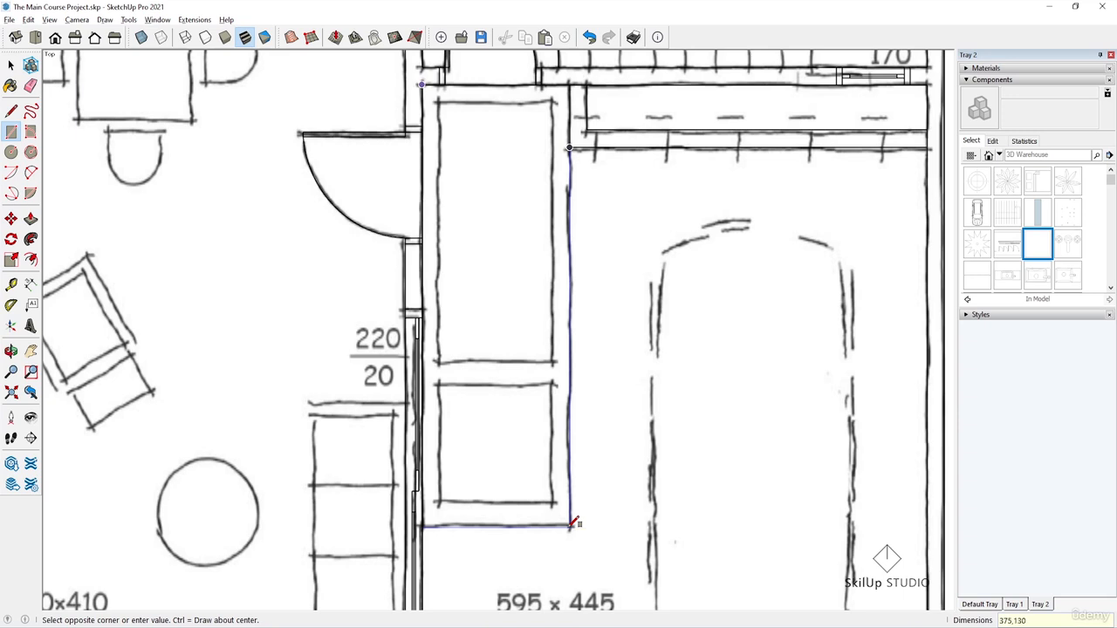
pyautogui.press('Return')
pyautogui.press('space')
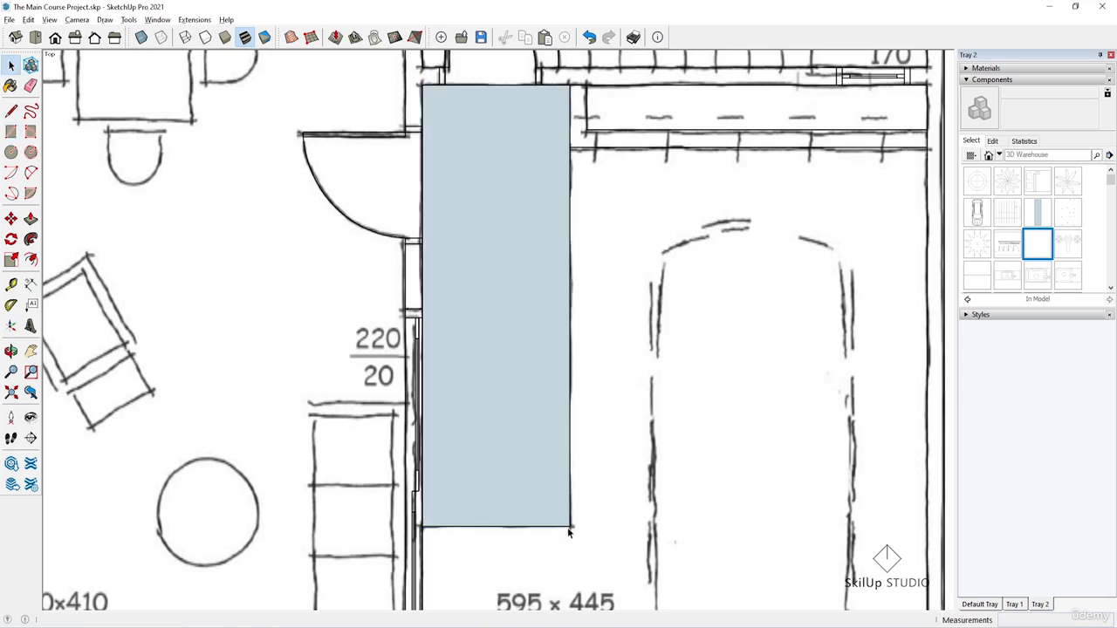
# Delete the new rectangle's face, group its outline and open the group for editing.
pyautogui.click(536, 463)
pyautogui.press('Delete')
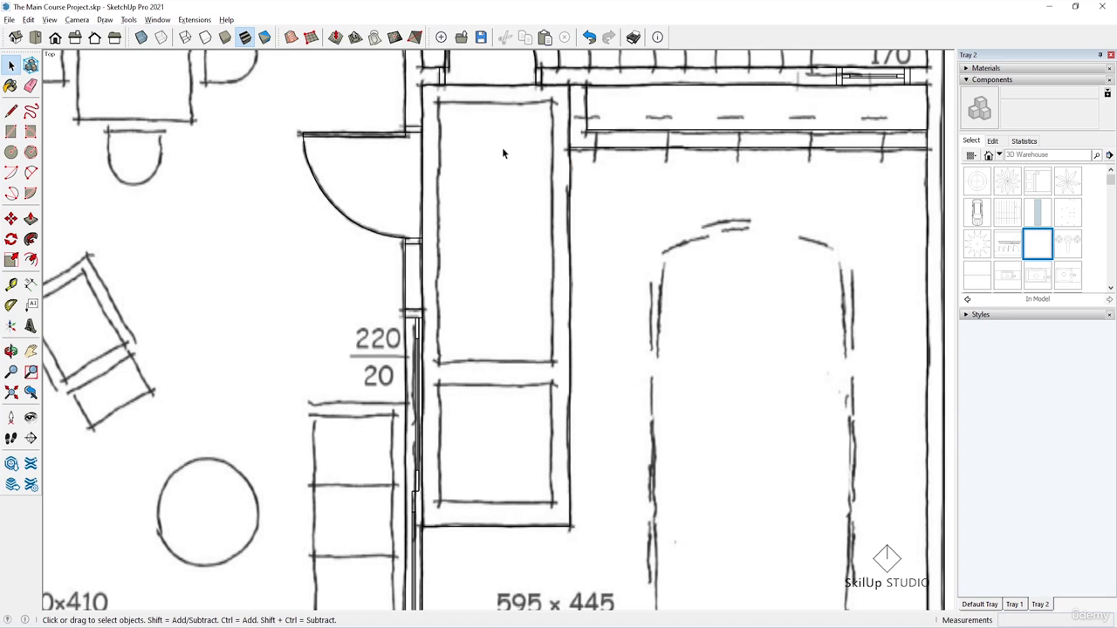
pyautogui.click(569, 522)
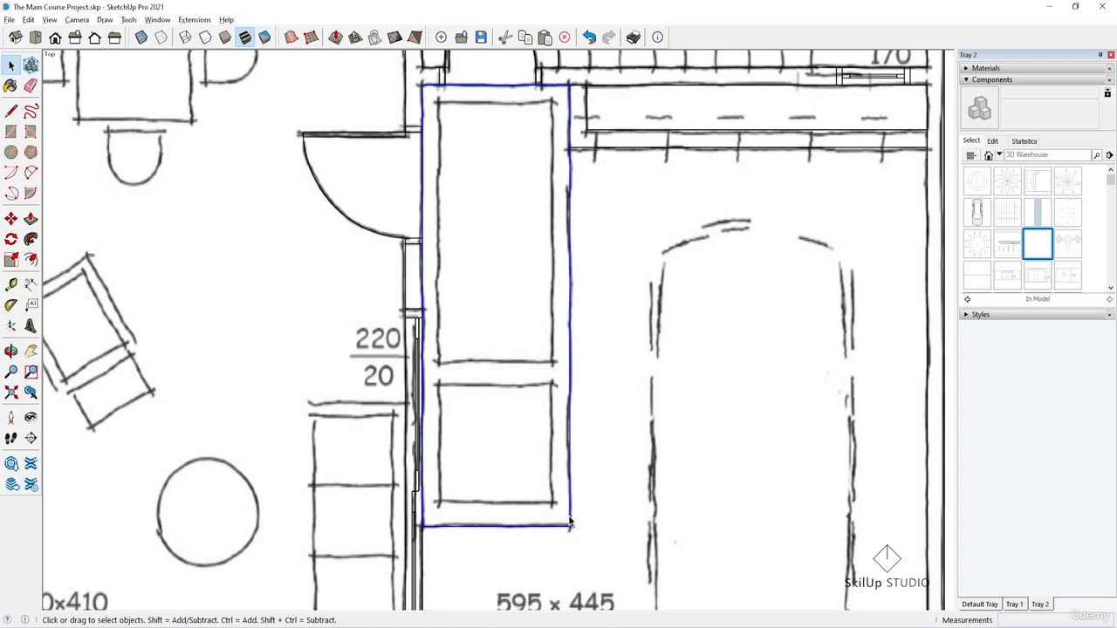
pyautogui.doubleClick(569, 521)
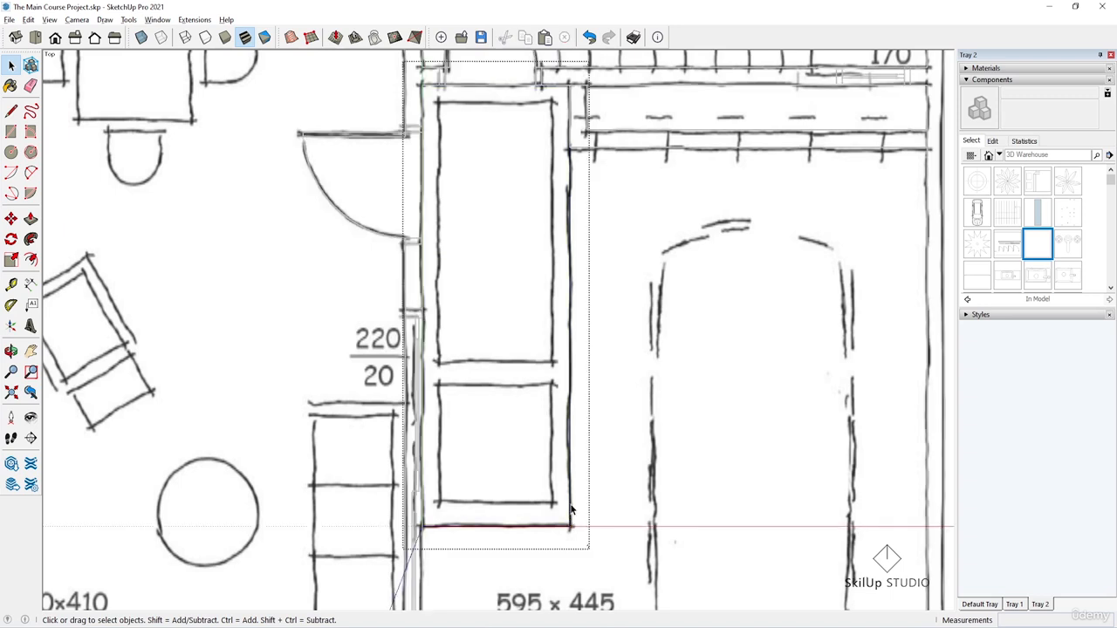
# Offset the rectangle's outline 15 cm inward and delete the face inside the offset outline.
pyautogui.click(571, 510)
pyautogui.press('f')
pyautogui.click(569, 517)
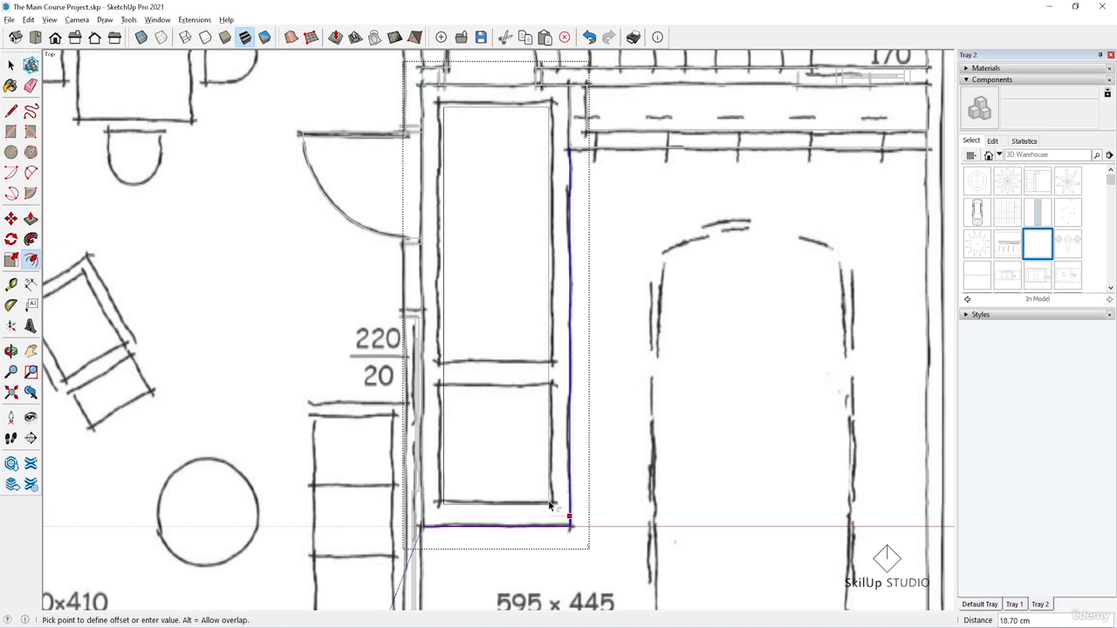
pyautogui.write('15')
pyautogui.press('Return')
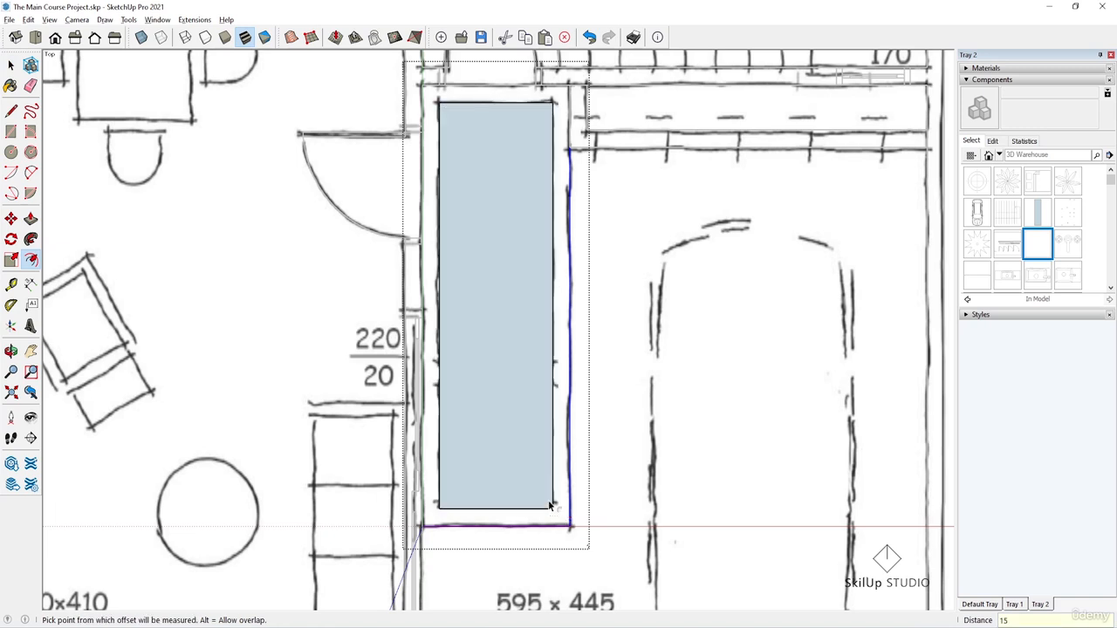
pyautogui.press('space')
pyautogui.click(497, 262)
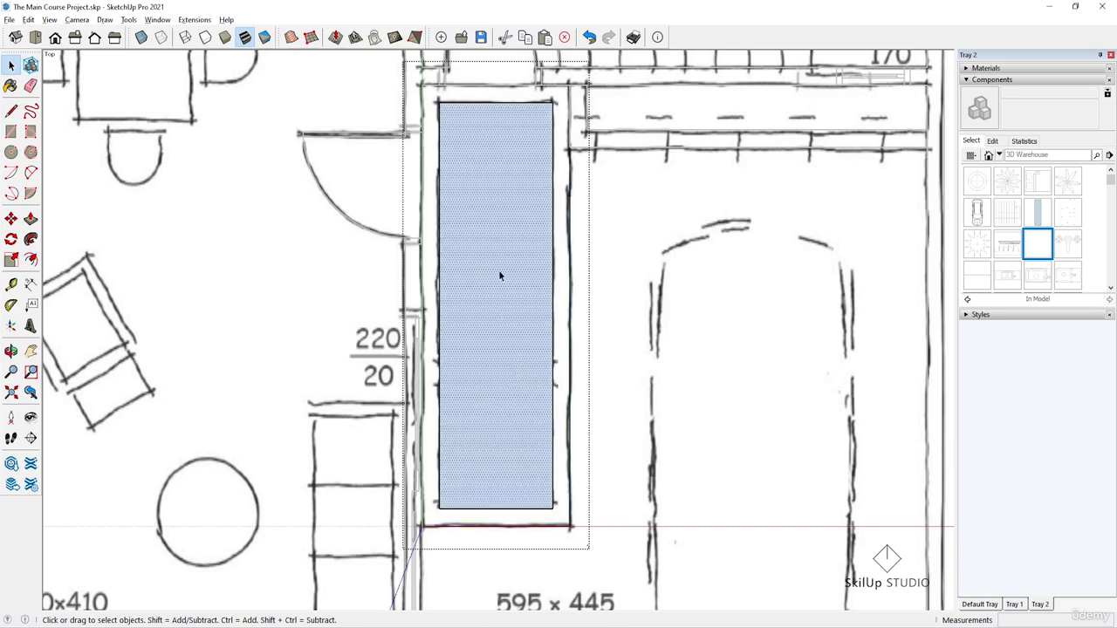
pyautogui.press('Delete')
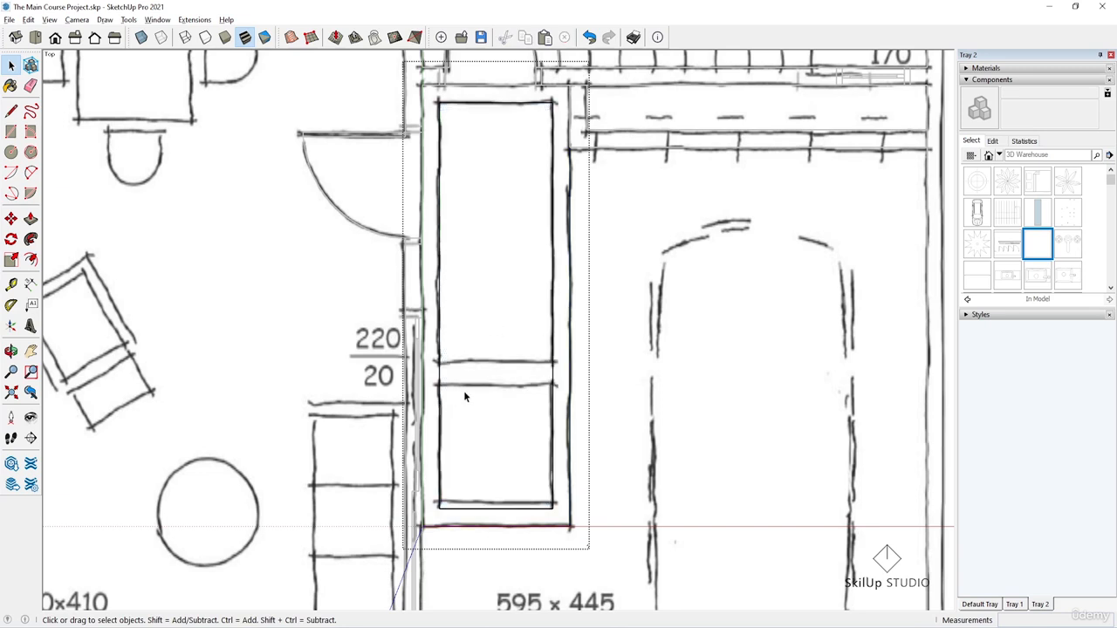
# Move the inner outline's lower short edge 5 cm inward to match the plan.
pyautogui.click(474, 514)
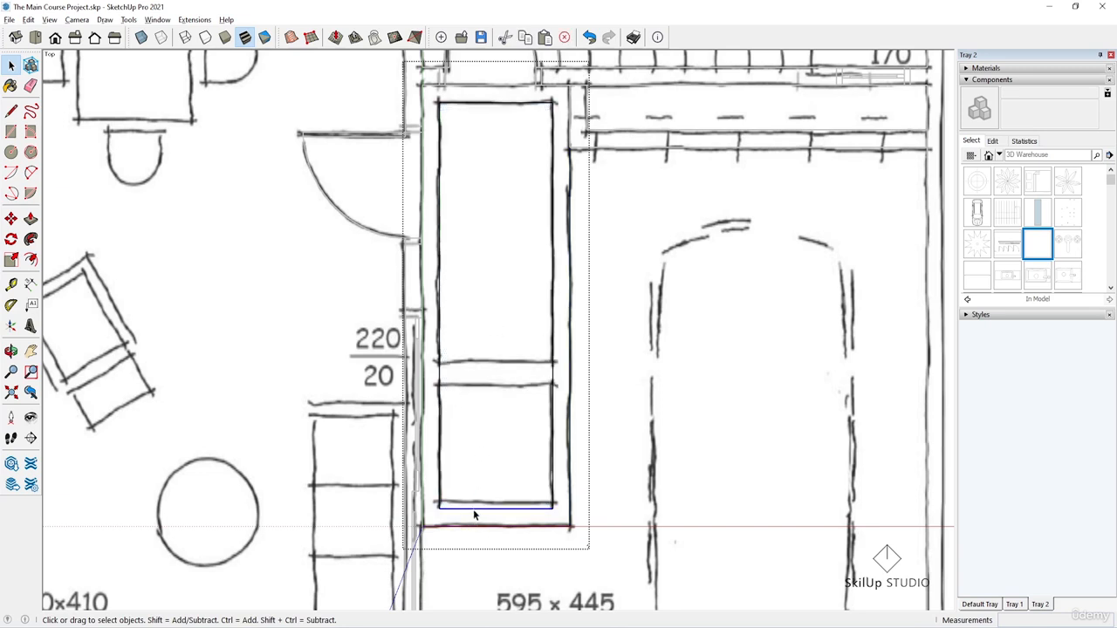
pyautogui.press('m')
pyautogui.click(522, 505)
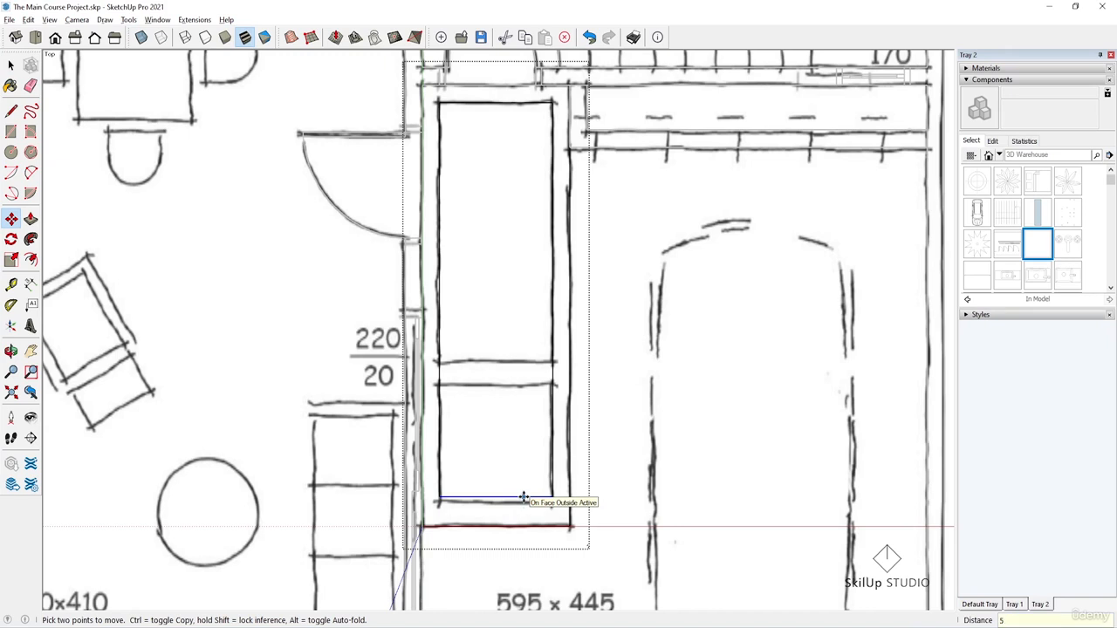
pyautogui.press('space')
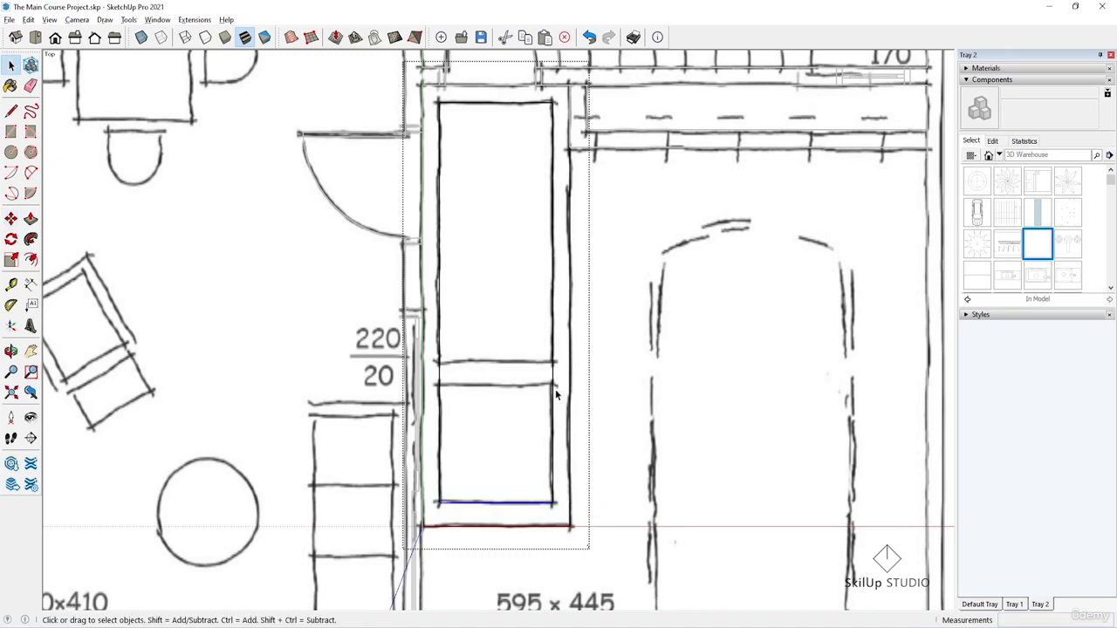
# Copy the inner outline's lower short edge 100 cm upward along the rectangle.
pyautogui.press('m')
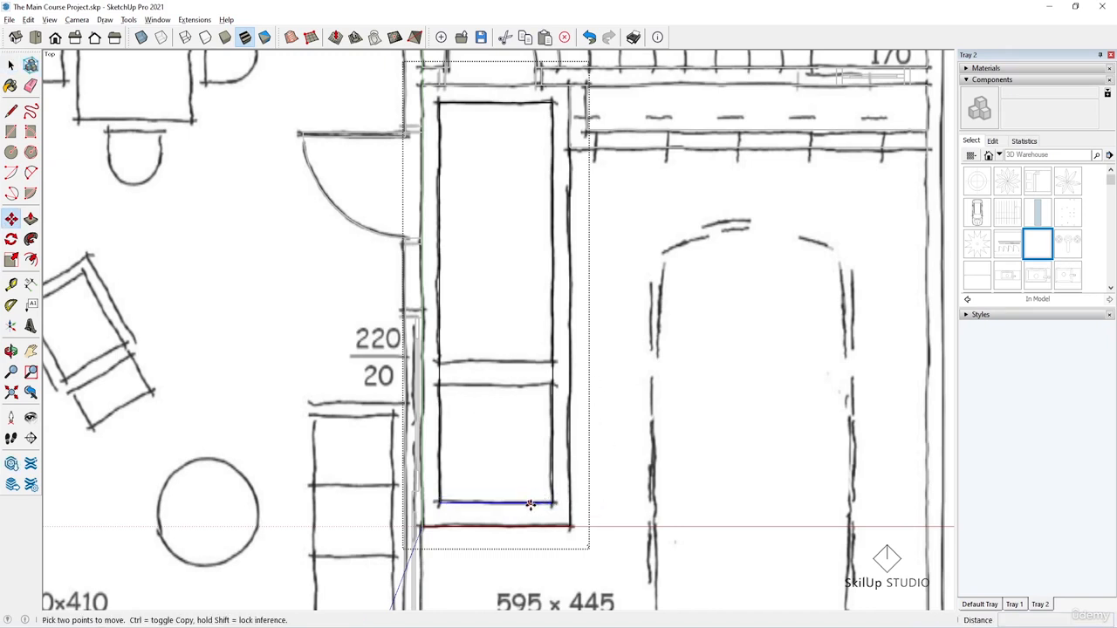
pyautogui.press('ctrl')
pyautogui.click(529, 504)
pyautogui.write('100')
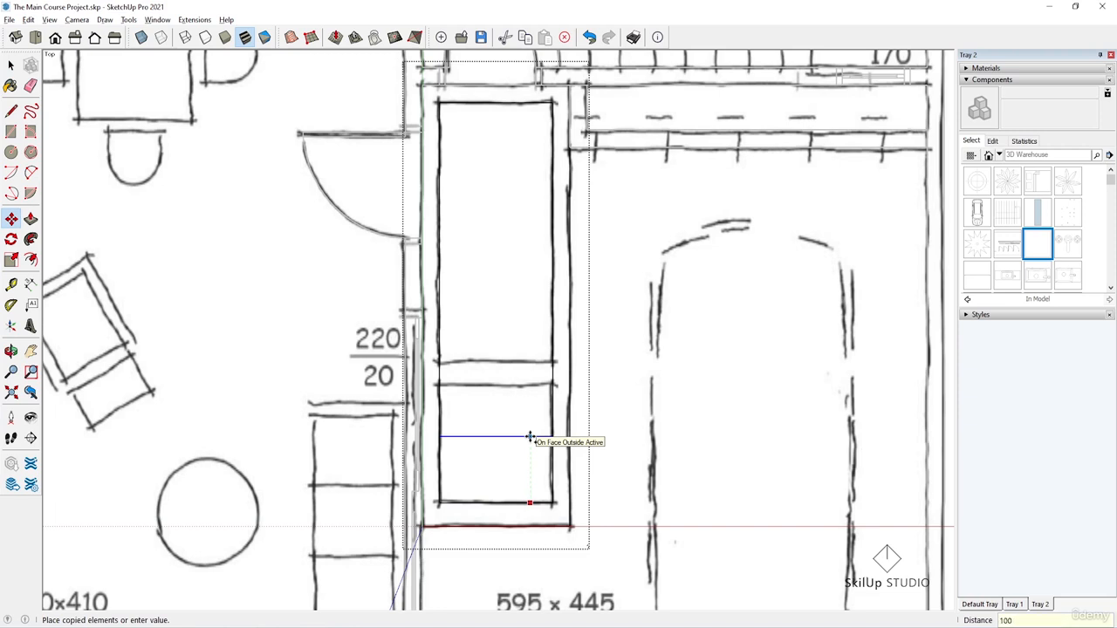
pyautogui.press('Return')
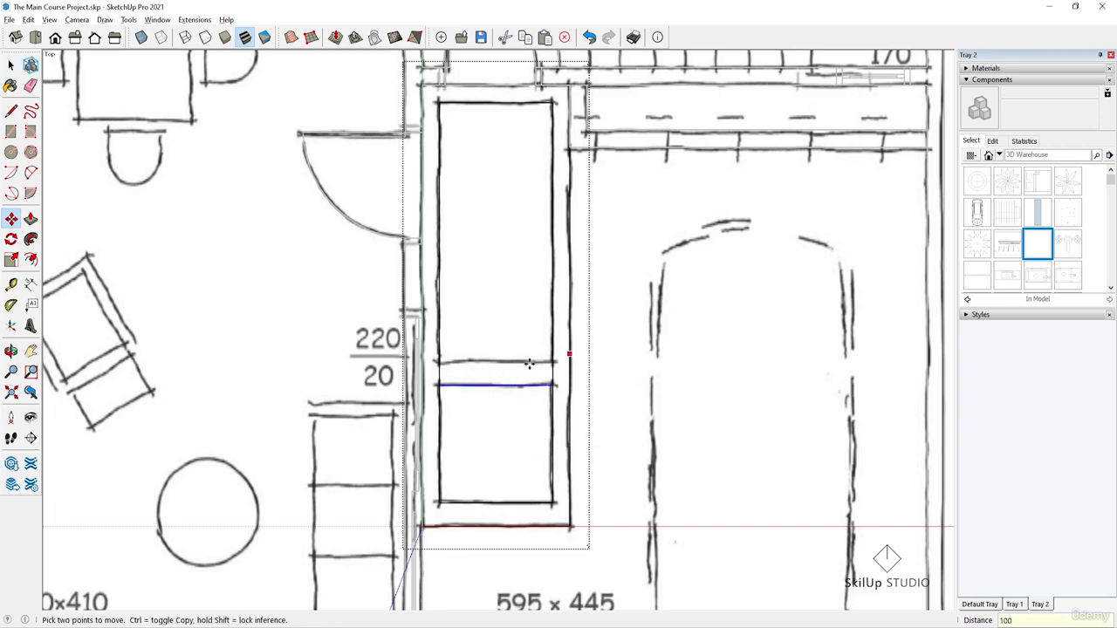
# Copy the new dividing line a further 20 cm upward to form a second dividing line.
pyautogui.click(512, 386)
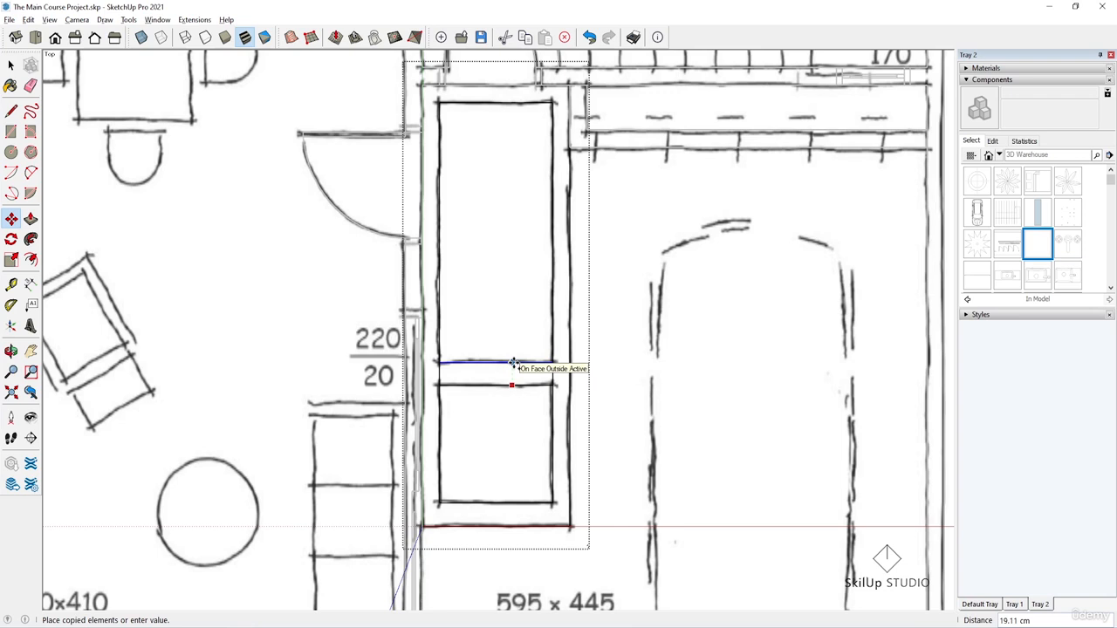
pyautogui.write('15')
pyautogui.press('Return')
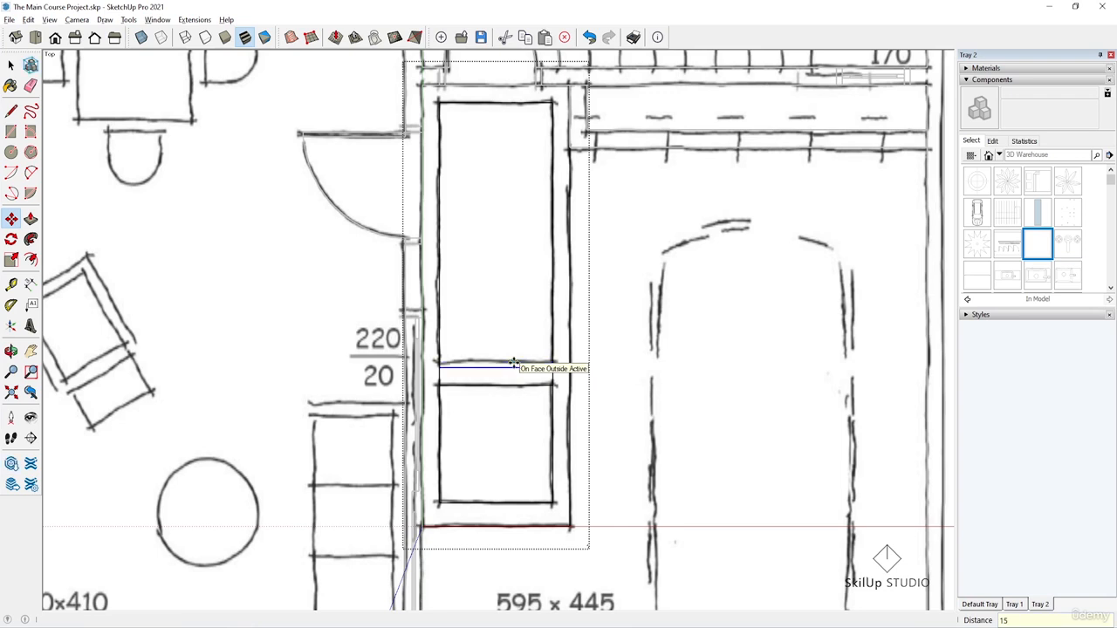
pyautogui.write('2')
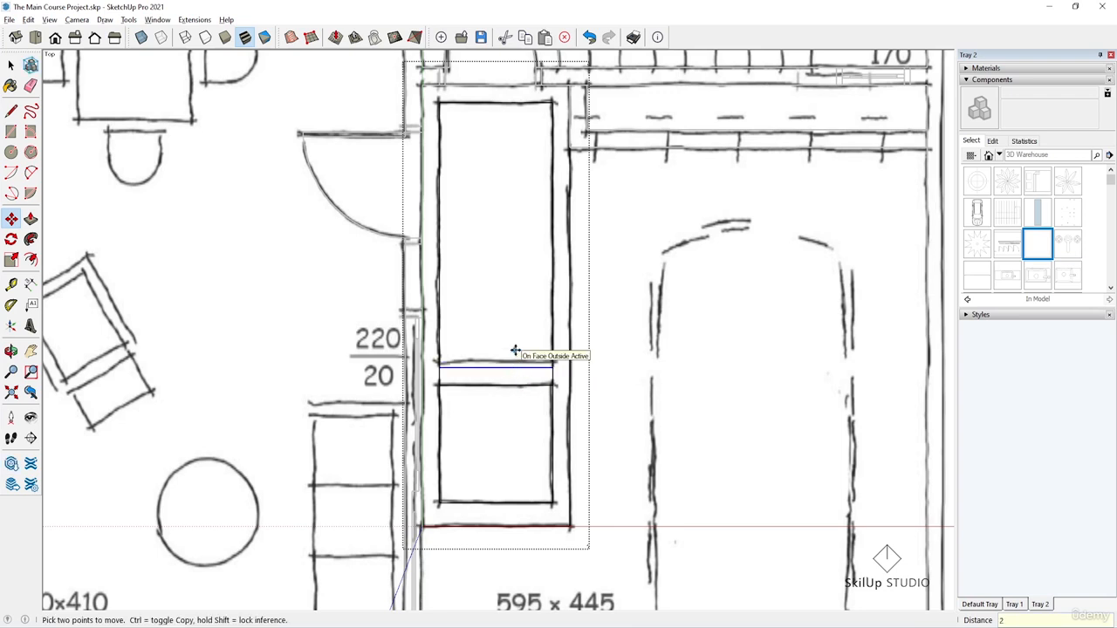
pyautogui.write('0')
pyautogui.press('Return')
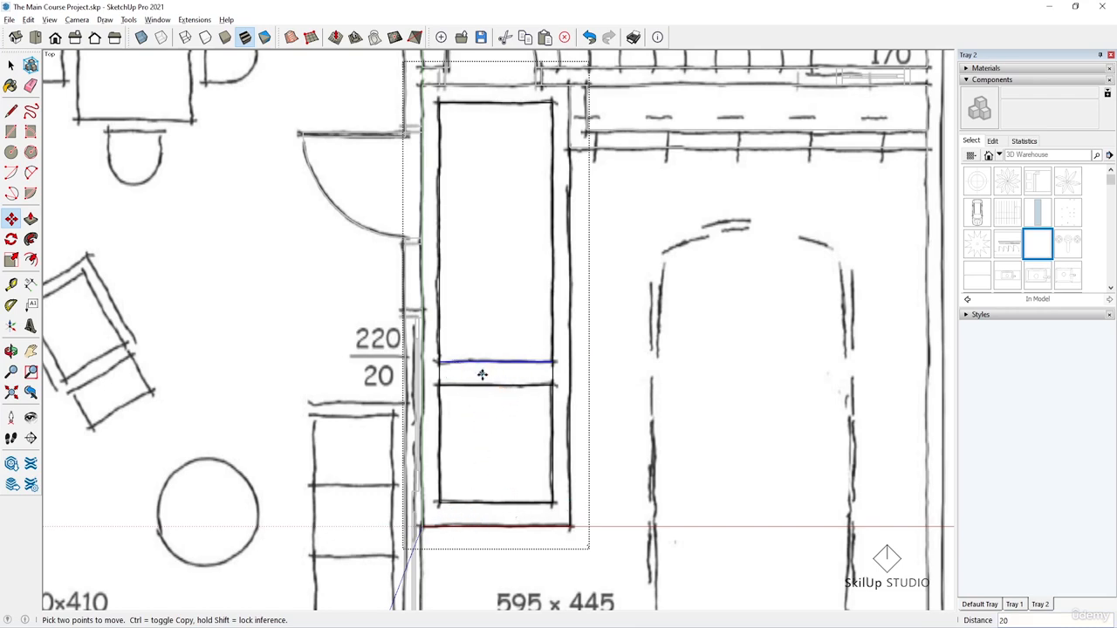
# Delete the short side edges between the two dividing lines and leave the group.
pyautogui.scroll(2, 481, 76)
pyautogui.scroll(2, 482, 78)
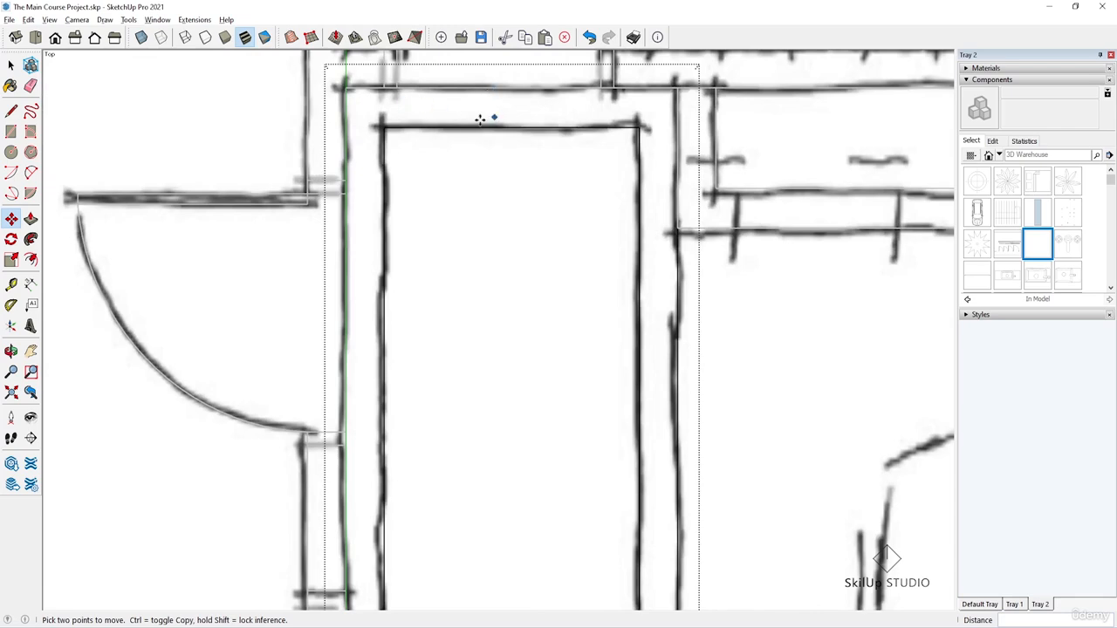
pyautogui.scroll(-2, 486, 113)
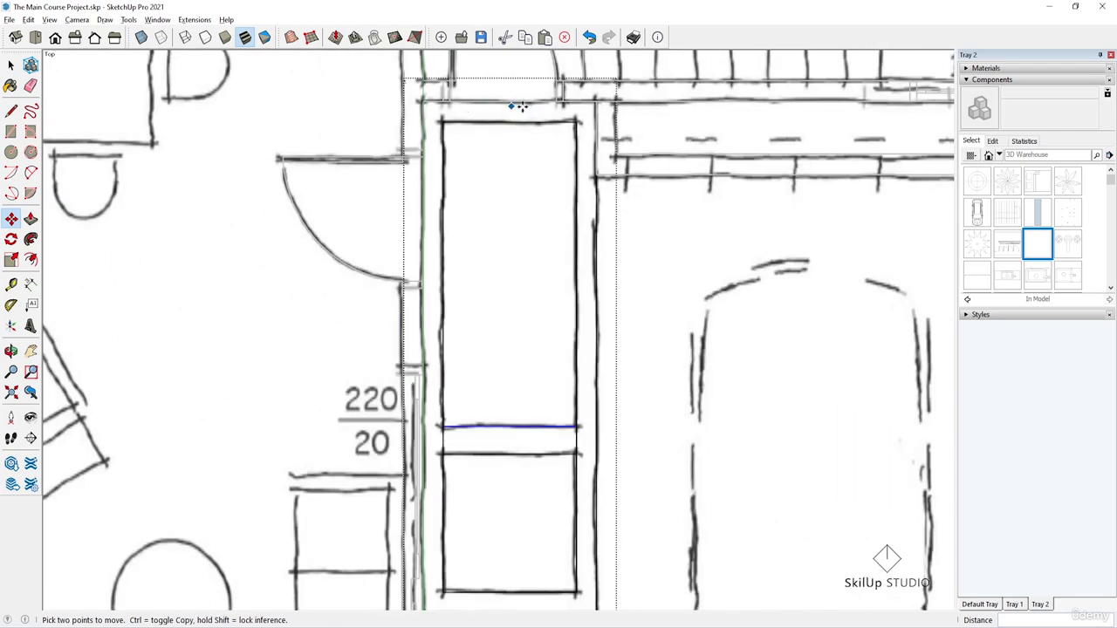
pyautogui.scroll(-2, 586, 140)
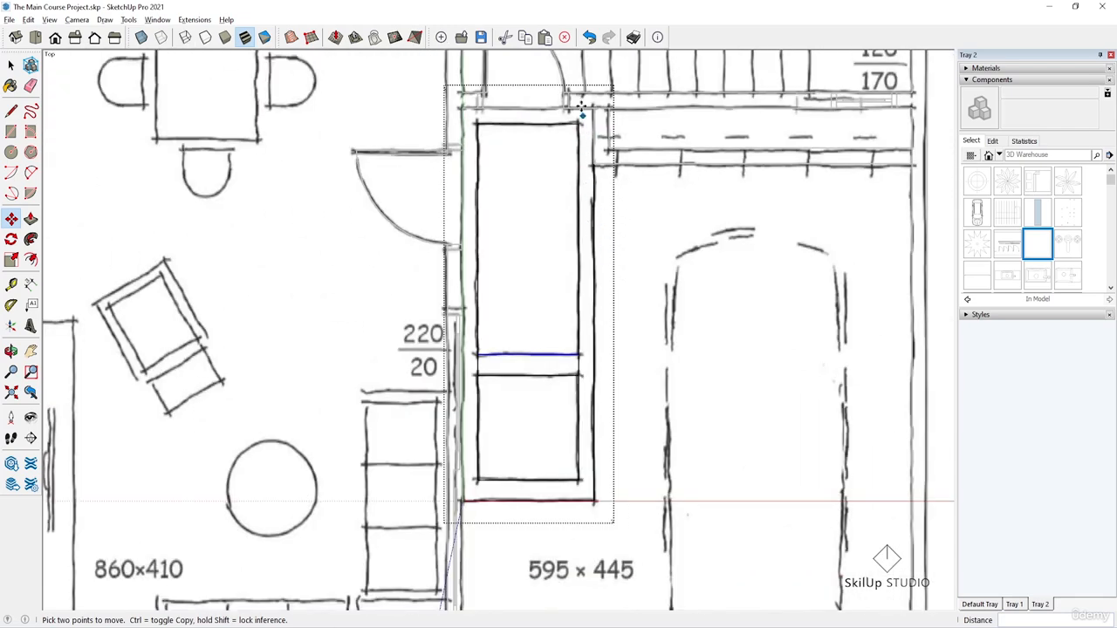
pyautogui.press('space')
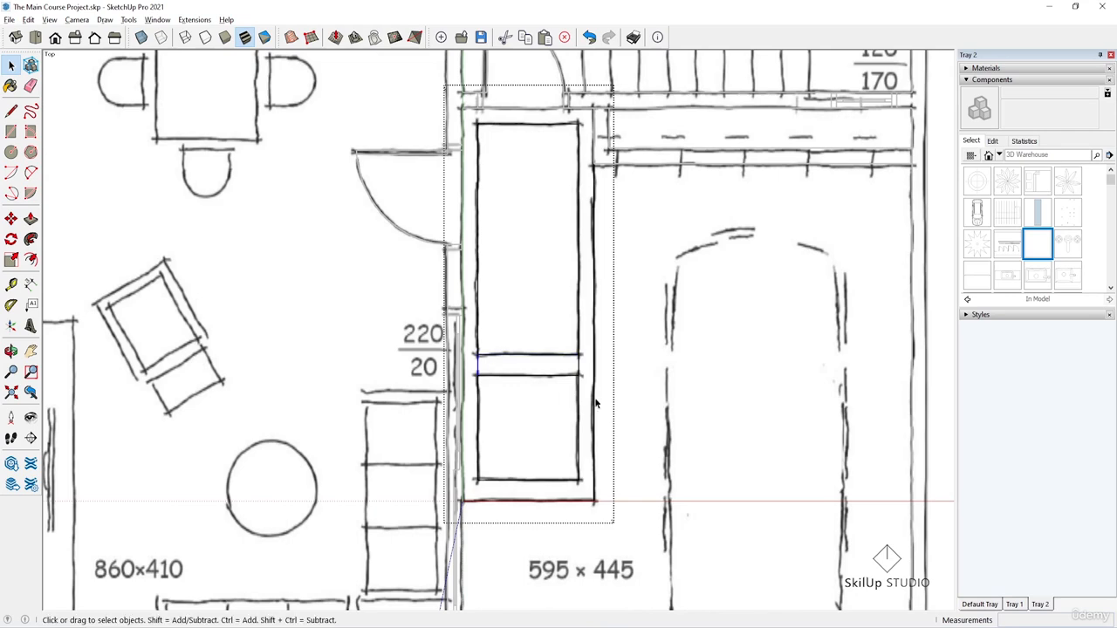
pyautogui.press('Delete')
pyautogui.press('Escape')
pyautogui.scroll(-6, 533, 275)
pyautogui.scroll(2, 595, 139)
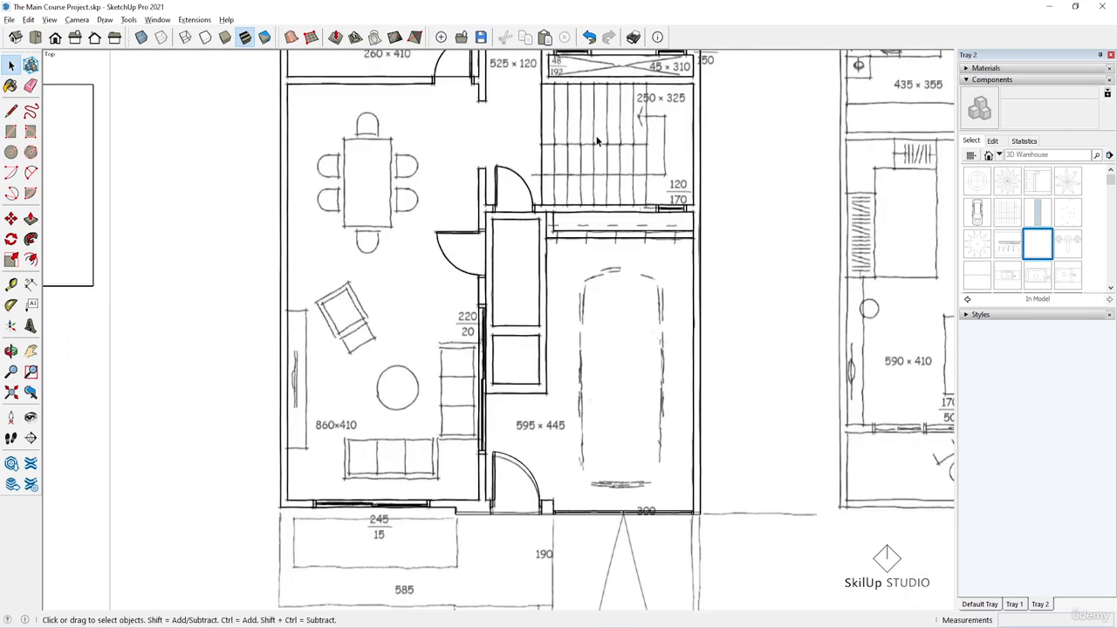